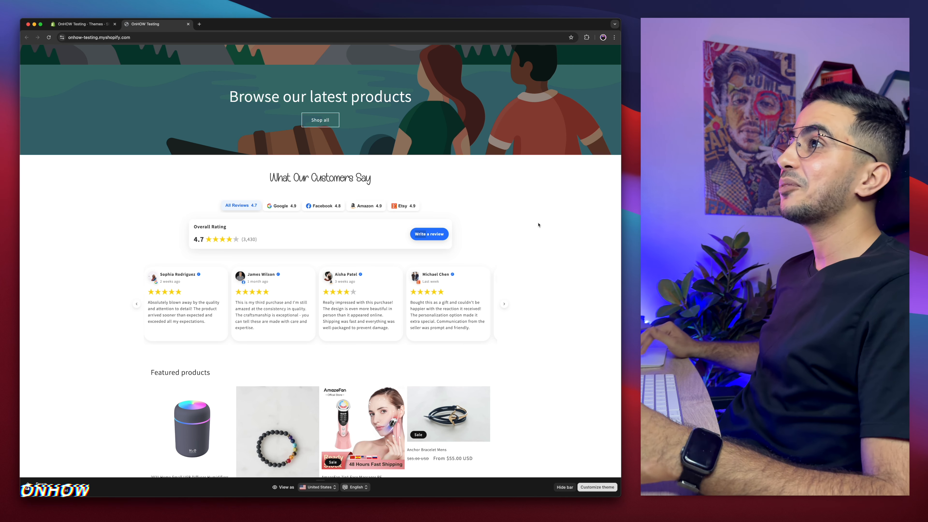
Step: Scroll through the storefront's customer reviews section and filter it to show Google reviews
{"action": "scroll", "coordinate": [538, 225], "scroll_direction": "down", "scroll_amount": 8}
{"action": "scroll", "coordinate": [538, 225], "scroll_direction": "up", "scroll_amount": 5}
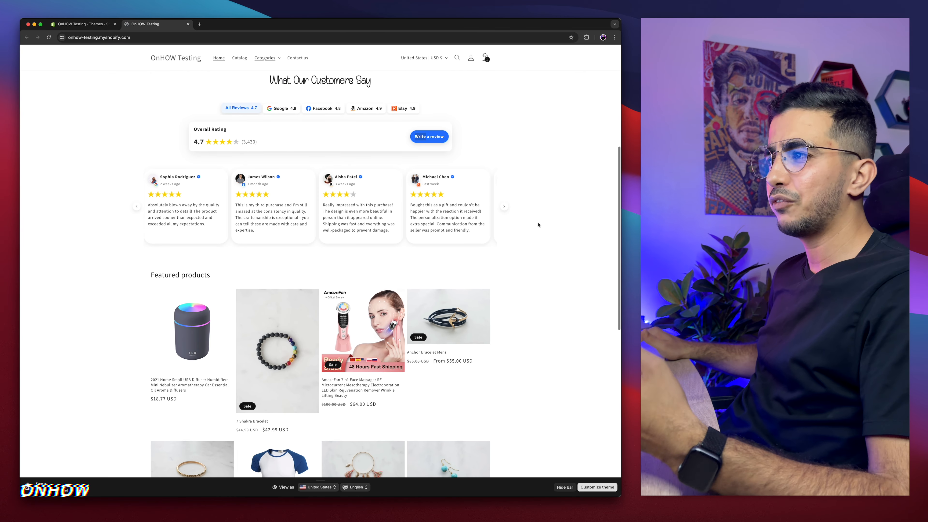
{"action": "scroll", "coordinate": [538, 225], "scroll_direction": "up", "scroll_amount": 5}
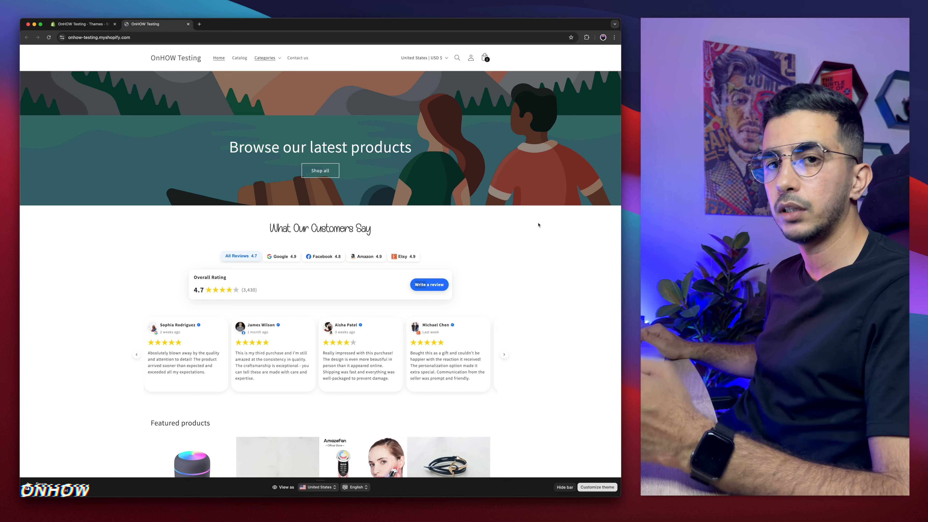
{"action": "scroll", "coordinate": [538, 225], "scroll_direction": "down", "scroll_amount": 1}
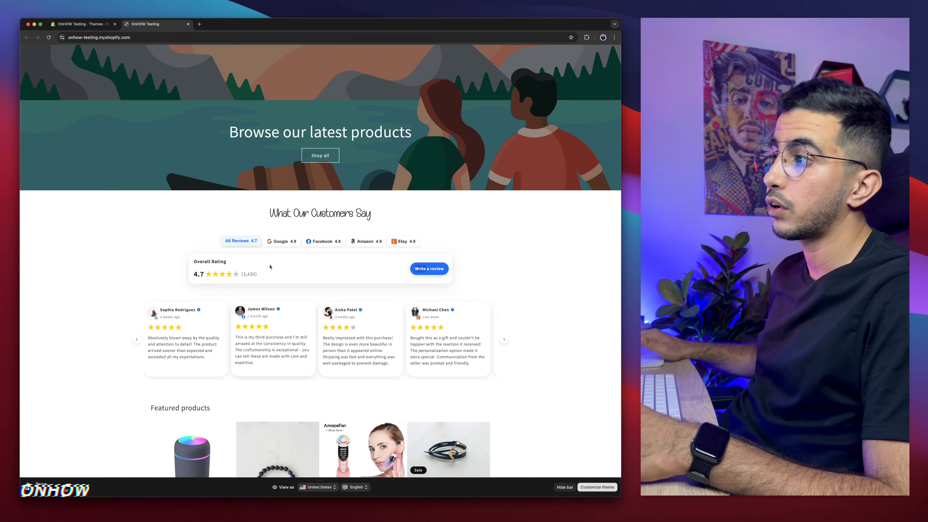
{"action": "scroll", "coordinate": [274, 261], "scroll_direction": "up", "scroll_amount": 5}
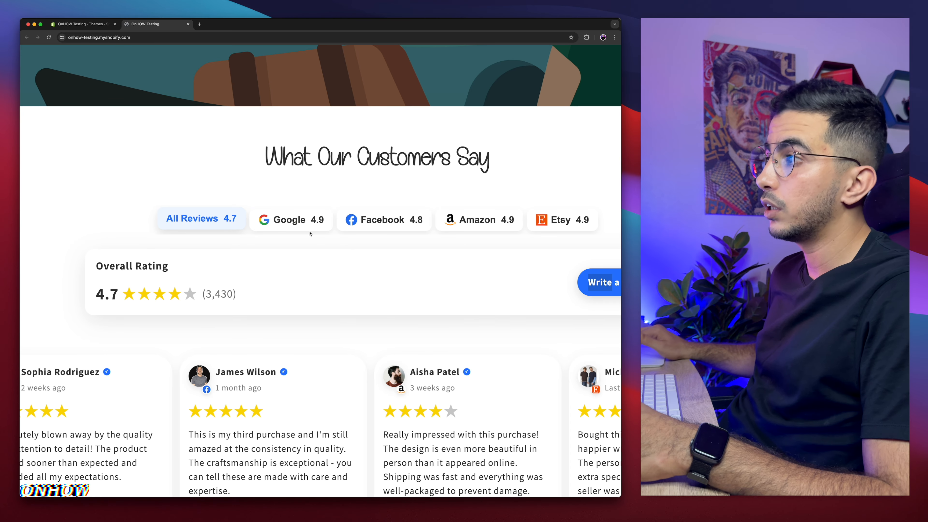
{"action": "scroll", "coordinate": [309, 233], "scroll_direction": "down", "scroll_amount": 2}
{"action": "left_click", "coordinate": [230, 219]}
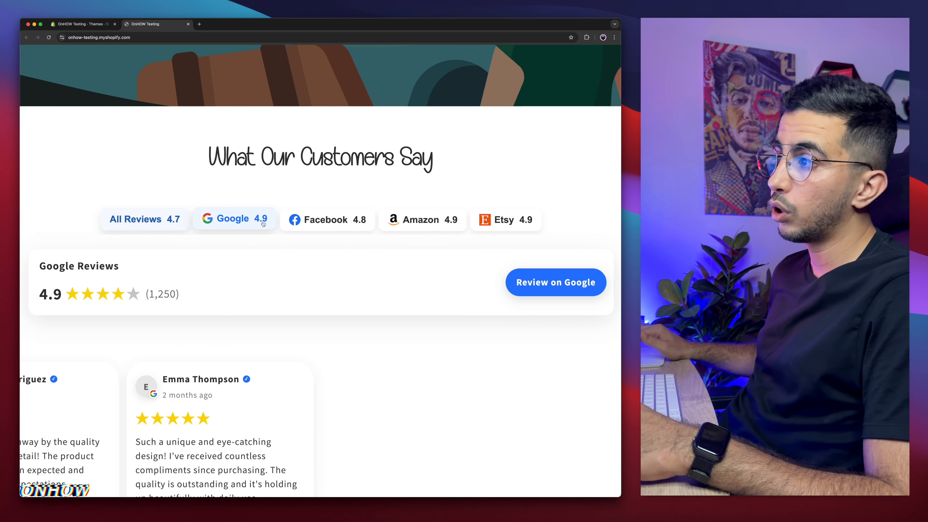
{"action": "scroll", "coordinate": [264, 224], "scroll_direction": "down", "scroll_amount": 5}
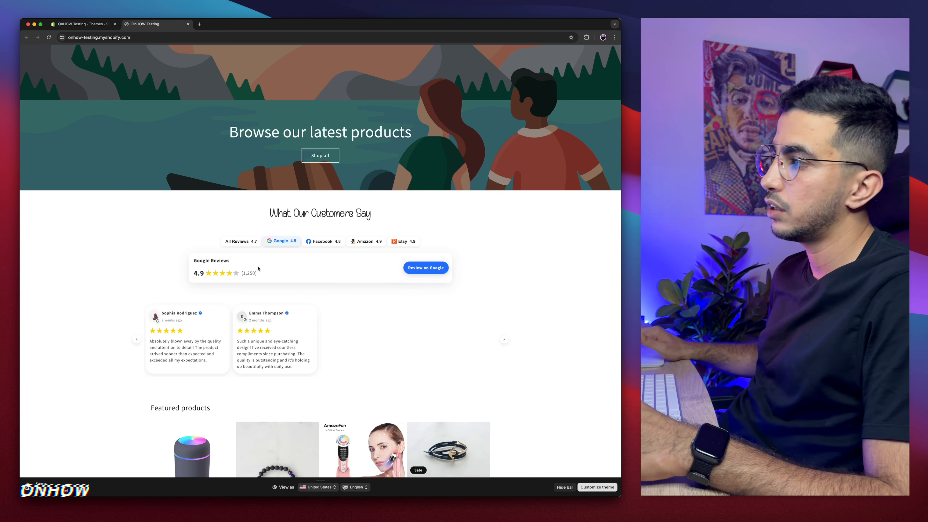
Step: Switch the review filter to the Facebook, Amazon and Etsy tabs in turn
{"action": "left_click", "coordinate": [326, 242]}
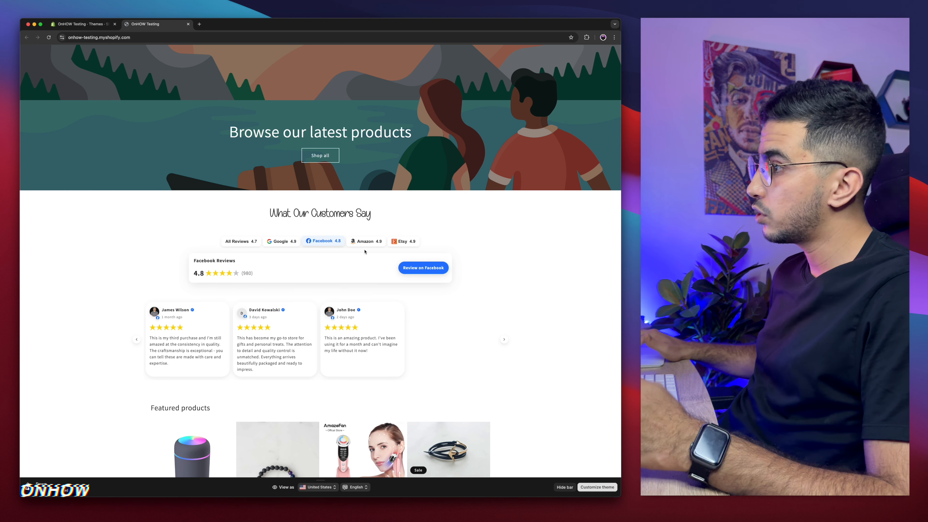
{"action": "left_click", "coordinate": [366, 241]}
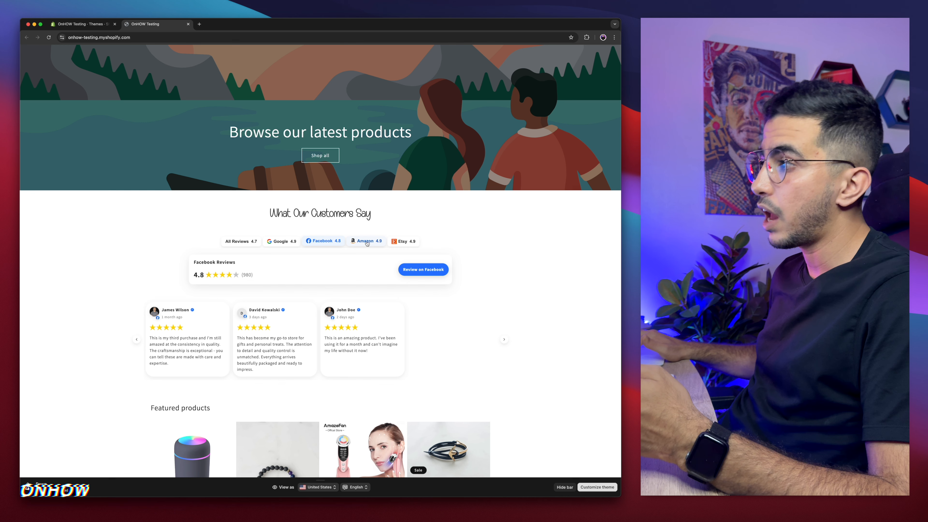
{"action": "left_click", "coordinate": [403, 242]}
{"action": "scroll", "coordinate": [247, 259], "scroll_direction": "up", "scroll_amount": 5}
{"action": "scroll", "coordinate": [247, 258], "scroll_direction": "up", "scroll_amount": 2}
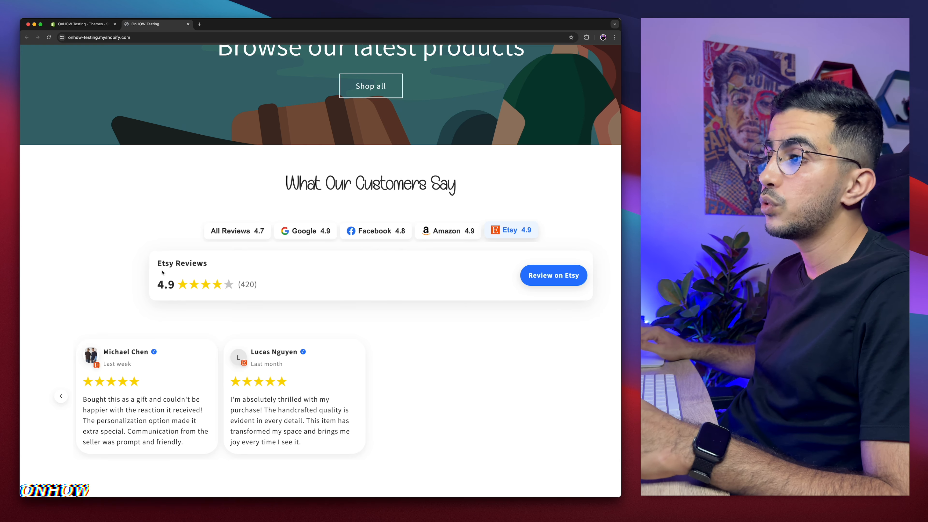
Step: Cycle back through the Amazon, Facebook, Google and All Reviews filters, highlighting the rating summary text
{"action": "left_click_drag", "start_coordinate": [157, 265], "coordinate": [221, 268]}
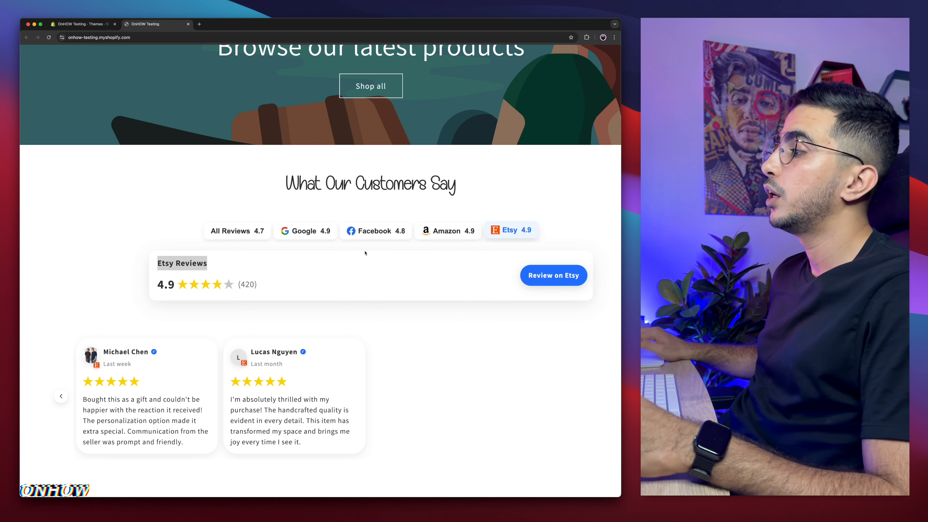
{"action": "left_click", "coordinate": [450, 231]}
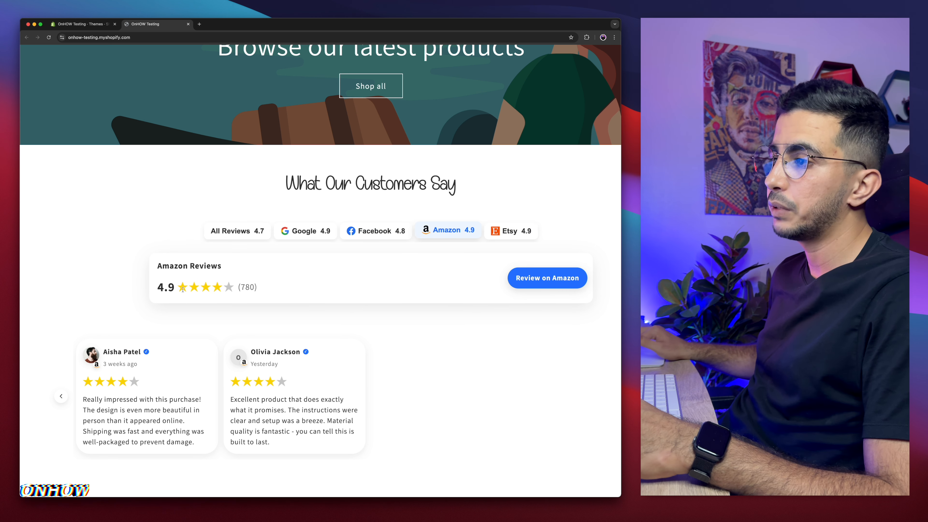
{"action": "left_click_drag", "start_coordinate": [157, 285], "coordinate": [278, 286]}
{"action": "left_click", "coordinate": [376, 231]}
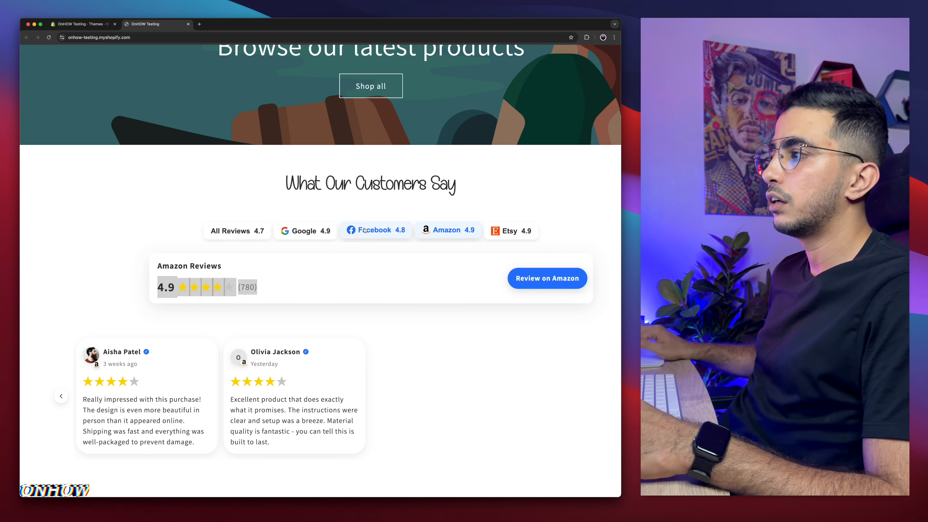
{"action": "left_click", "coordinate": [294, 233]}
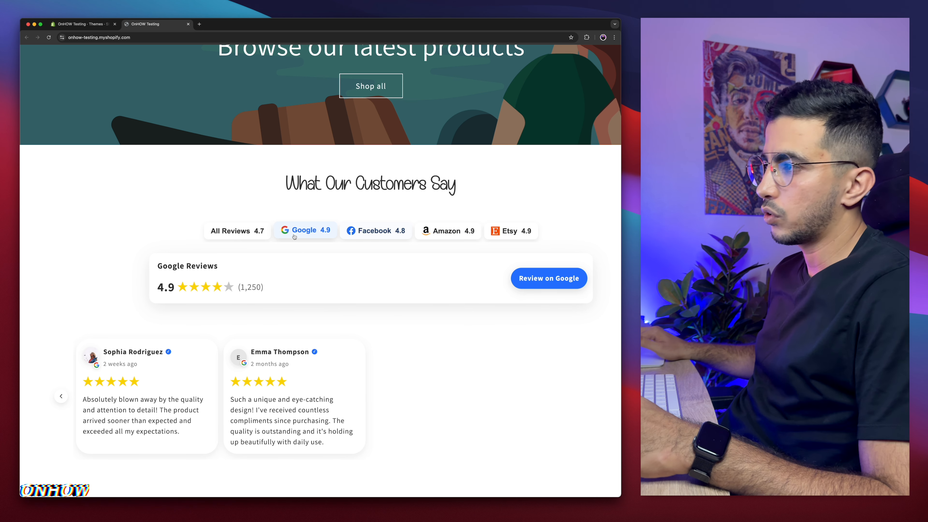
{"action": "left_click", "coordinate": [228, 232]}
{"action": "left_click_drag", "start_coordinate": [157, 258], "coordinate": [247, 286]}
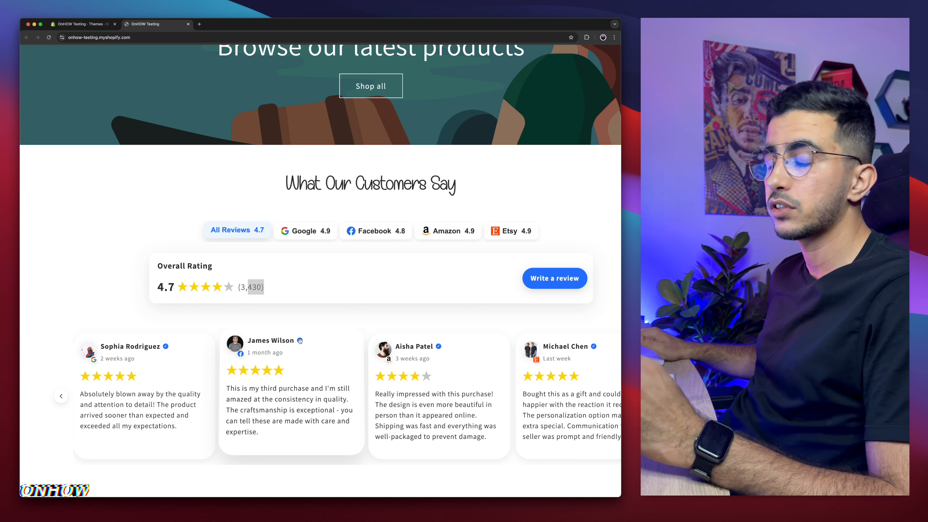
Step: Inspect the reviews heading to open the developer tools with a mobile device preview of the page
{"action": "scroll", "coordinate": [311, 219], "scroll_direction": "right", "scroll_amount": 3}
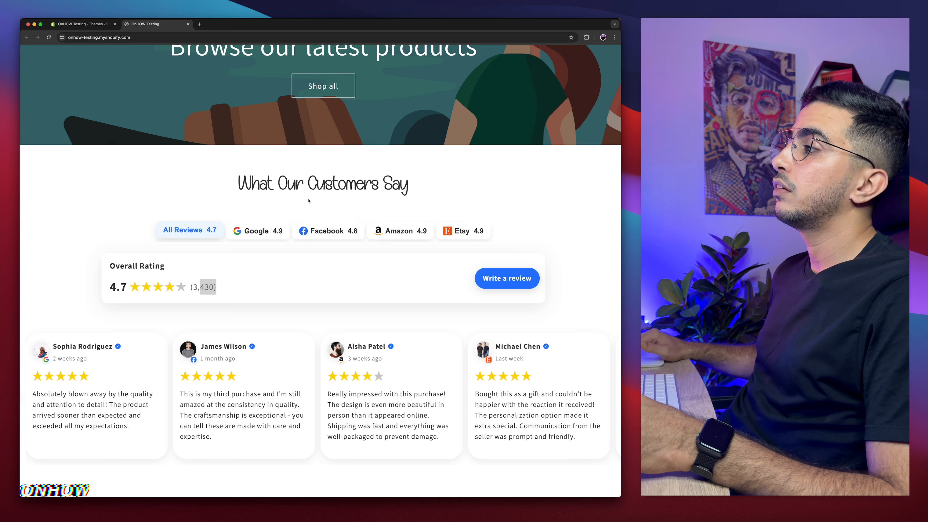
{"action": "left_click_drag", "start_coordinate": [213, 183], "coordinate": [433, 183]}
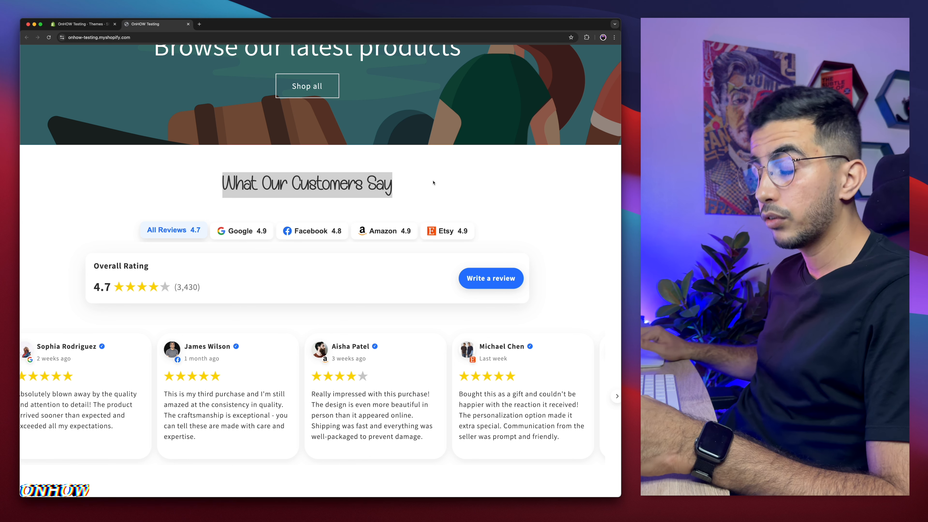
{"action": "left_click", "coordinate": [219, 177]}
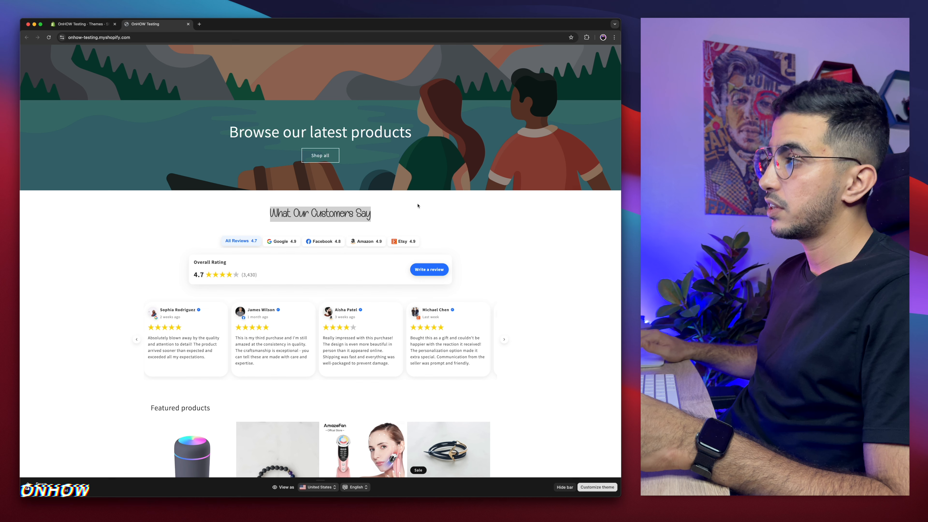
{"action": "right_click", "coordinate": [418, 205]}
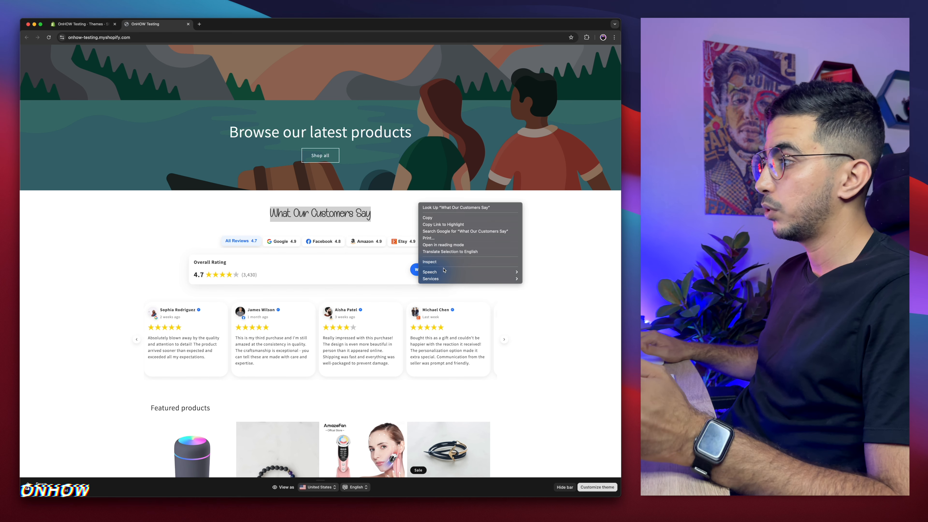
{"action": "left_click", "coordinate": [435, 262]}
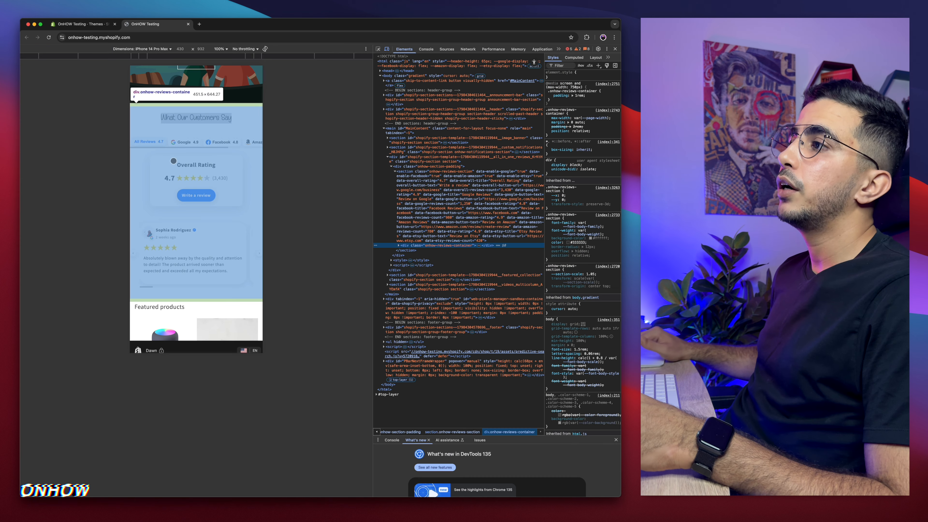
Step: Scroll the mobile preview to the reviews section and swipe through the review cards carousel
{"action": "right_click", "coordinate": [162, 175]}
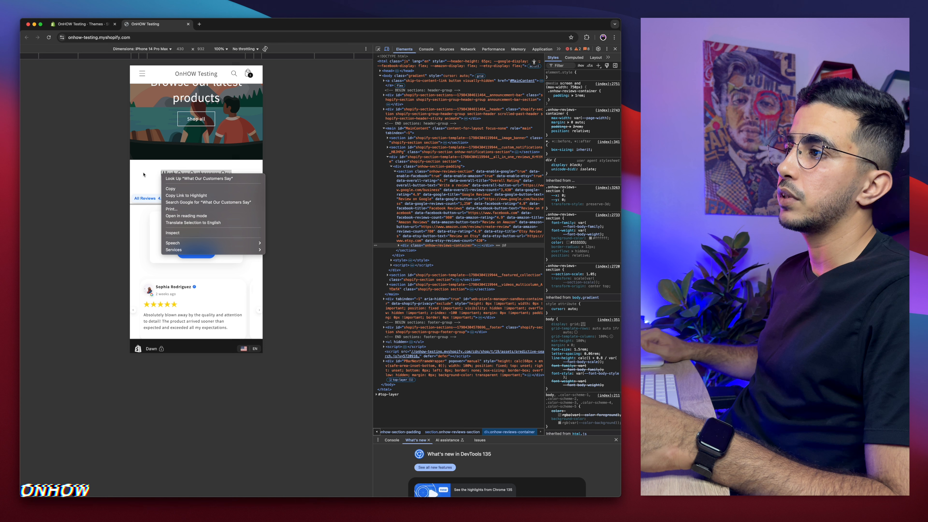
{"action": "left_click", "coordinate": [143, 173]}
{"action": "left_click", "coordinate": [143, 172]}
{"action": "scroll", "coordinate": [143, 172], "scroll_direction": "down", "scroll_amount": 2}
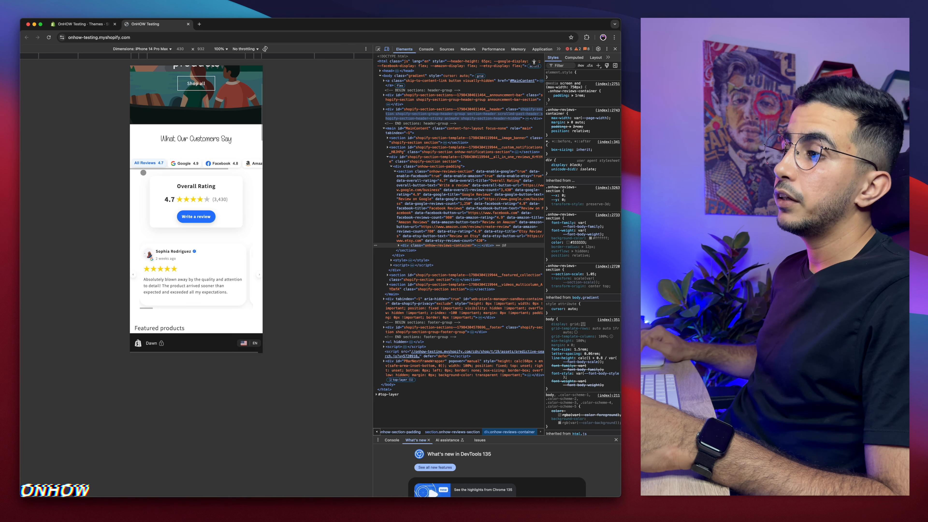
{"action": "scroll", "coordinate": [144, 172], "scroll_direction": "down", "scroll_amount": 2}
{"action": "scroll", "coordinate": [164, 201], "scroll_direction": "up", "scroll_amount": 1}
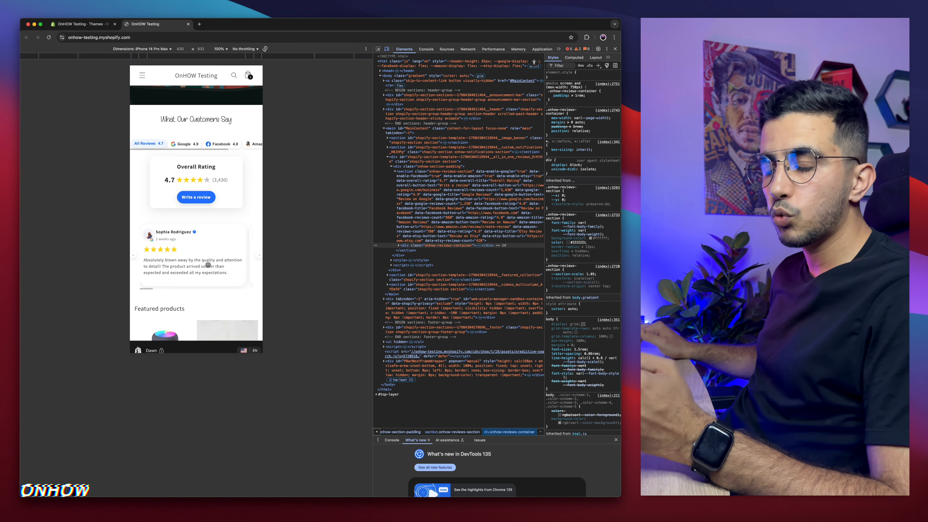
{"action": "left_click_drag", "start_coordinate": [223, 264], "coordinate": [149, 266]}
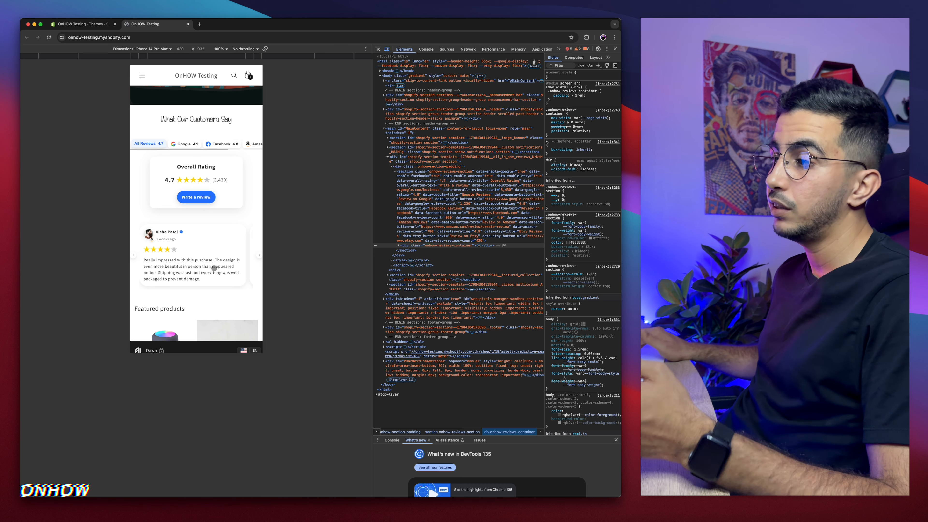
{"action": "left_click_drag", "start_coordinate": [214, 267], "coordinate": [158, 262]}
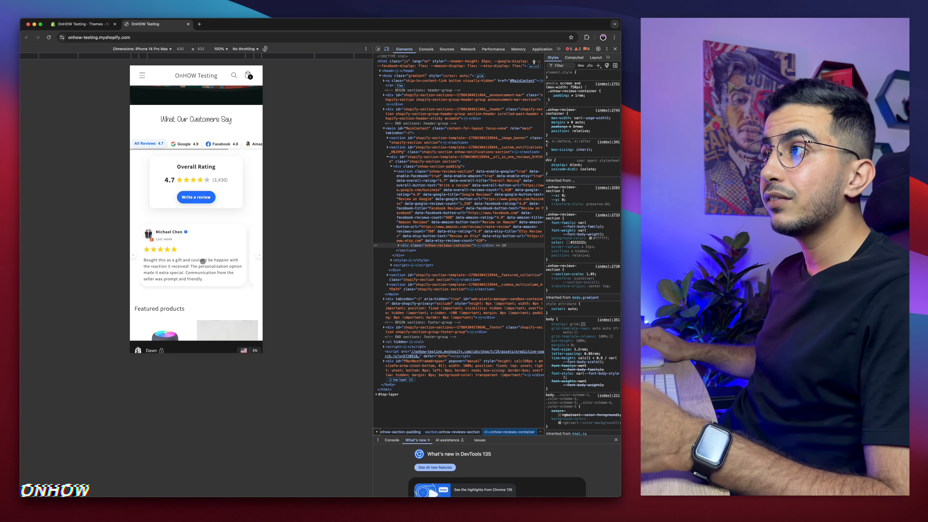
Step: Swipe the filter tabs in the mobile preview and switch between Etsy, Facebook and Google reviews
{"action": "left_click_drag", "start_coordinate": [210, 143], "coordinate": [196, 140]}
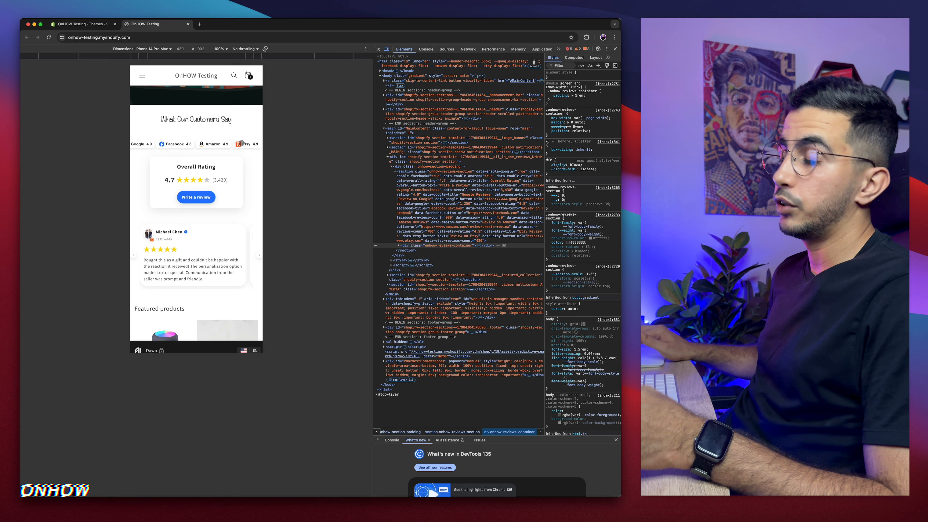
{"action": "left_click", "coordinate": [241, 142]}
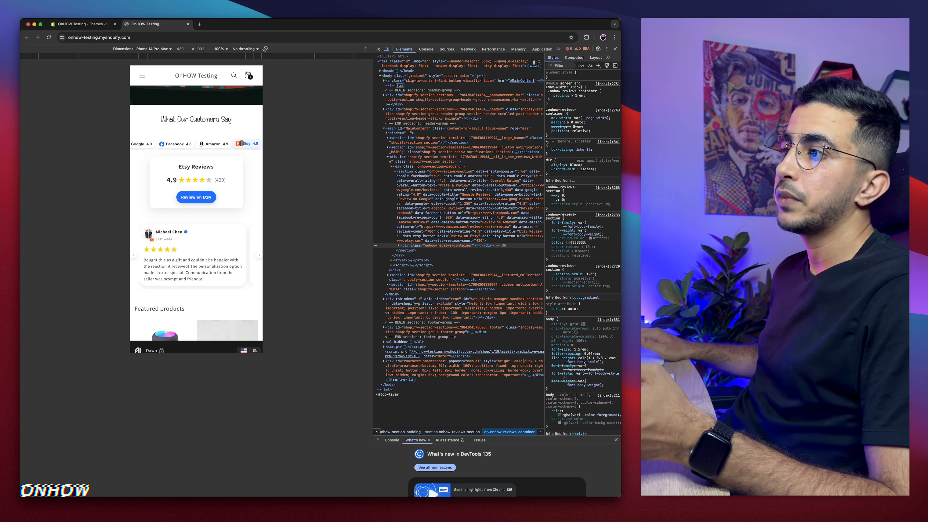
{"action": "left_click_drag", "start_coordinate": [231, 254], "coordinate": [141, 251]}
{"action": "left_click", "coordinate": [209, 148]}
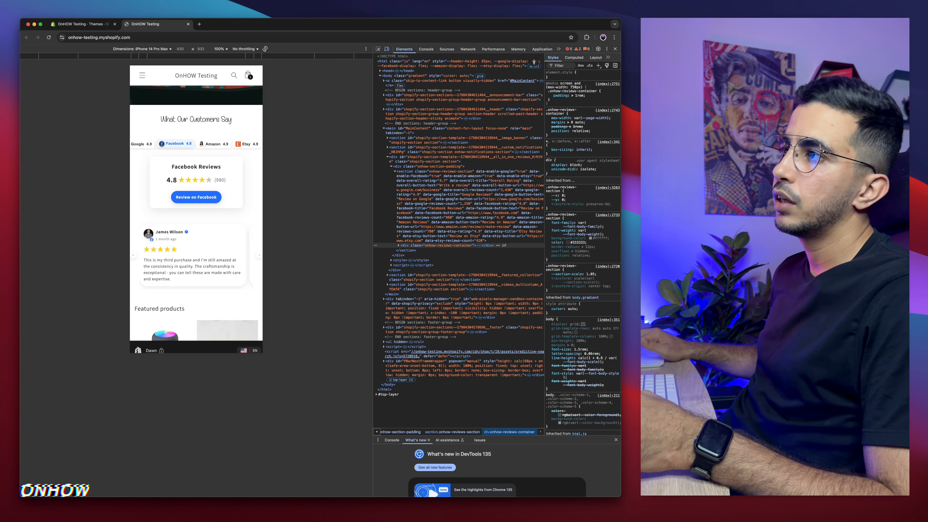
{"action": "left_click", "coordinate": [148, 144]}
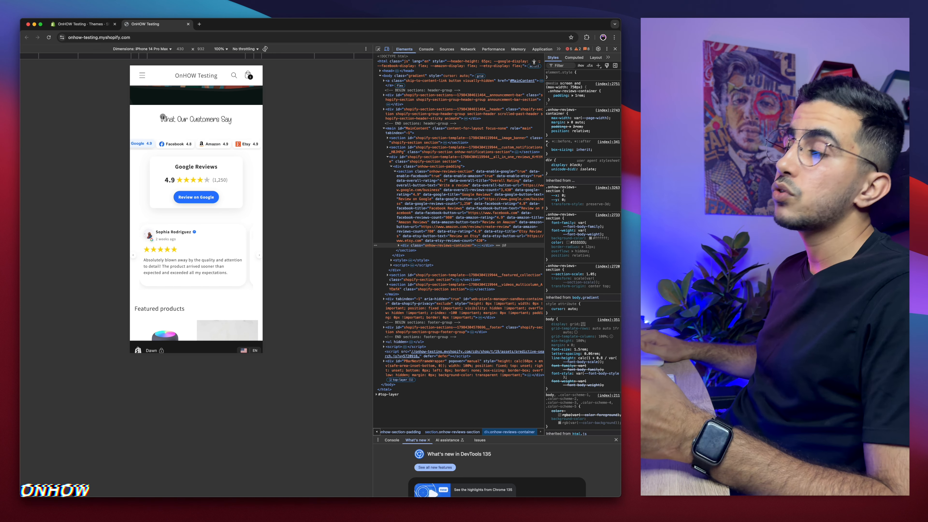
{"action": "left_click_drag", "start_coordinate": [155, 118], "coordinate": [225, 119]}
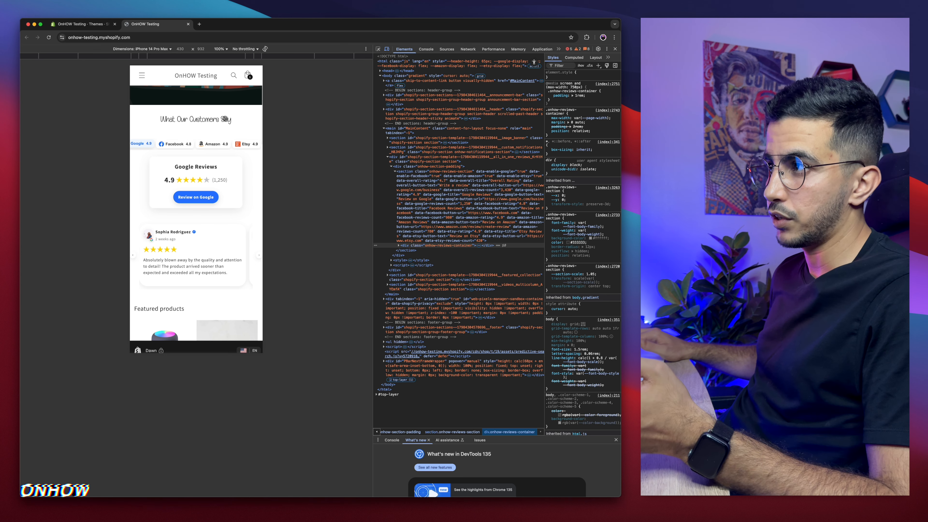
Step: Close the developer tools and test the Review on Google button, closing the tab it opens
{"action": "left_click", "coordinate": [615, 49]}
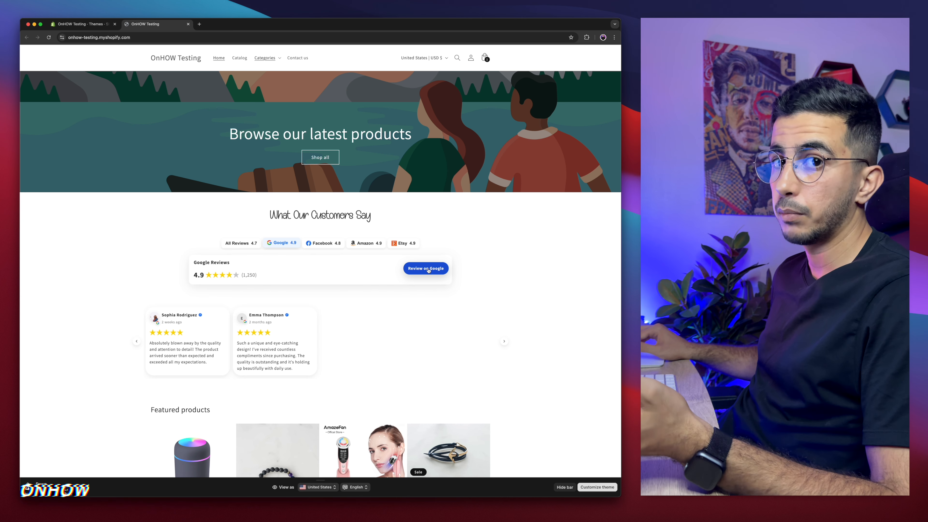
{"action": "left_click", "coordinate": [428, 270]}
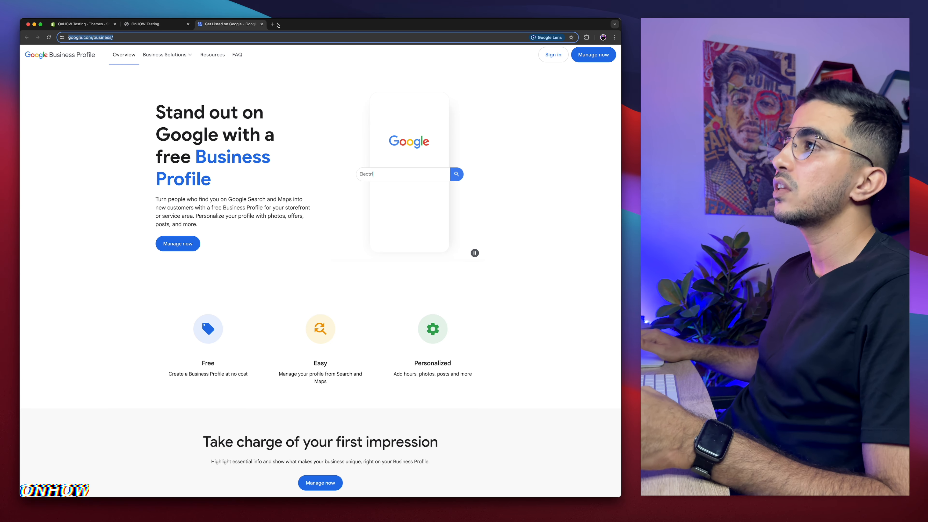
{"action": "key", "text": "super+w"}
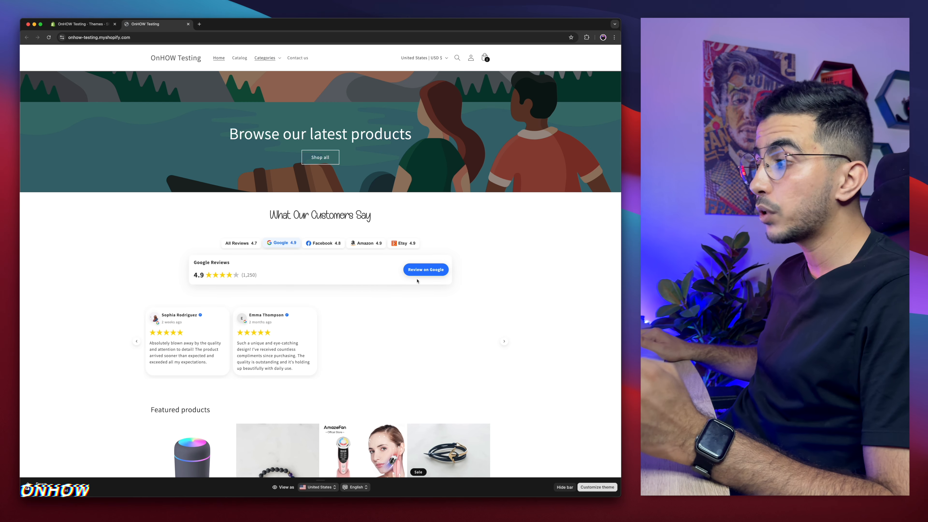
Step: Return to the Shopify admin Themes tab
{"action": "scroll", "coordinate": [434, 268], "scroll_direction": "up", "scroll_amount": 3}
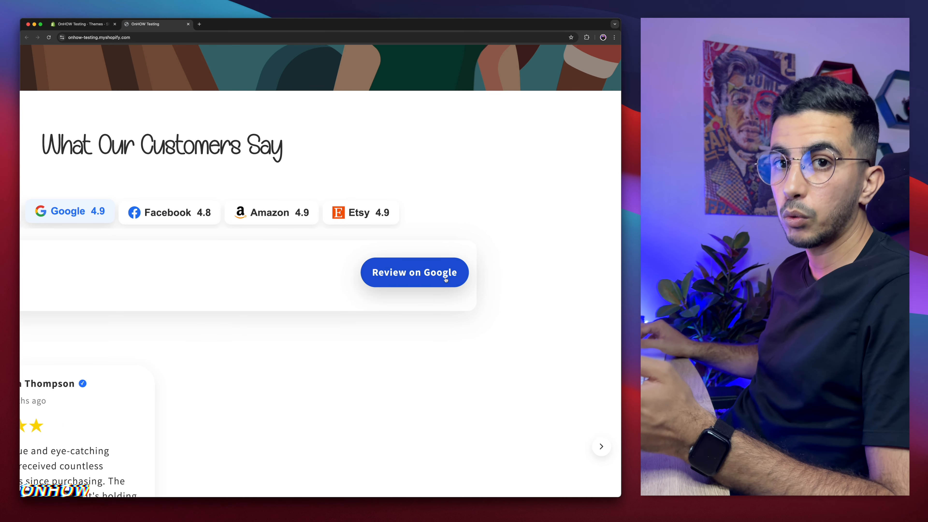
{"action": "scroll", "coordinate": [445, 279], "scroll_direction": "down", "scroll_amount": 3}
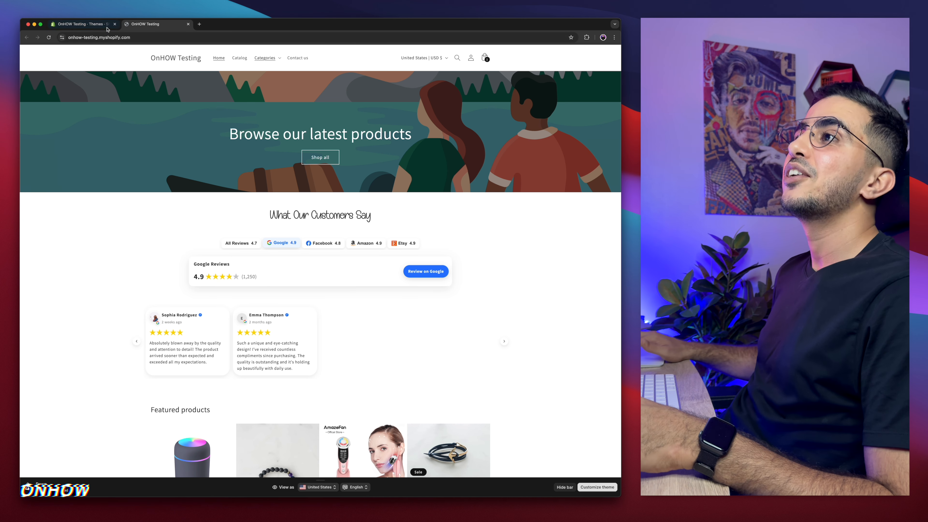
{"action": "left_click", "coordinate": [94, 24]}
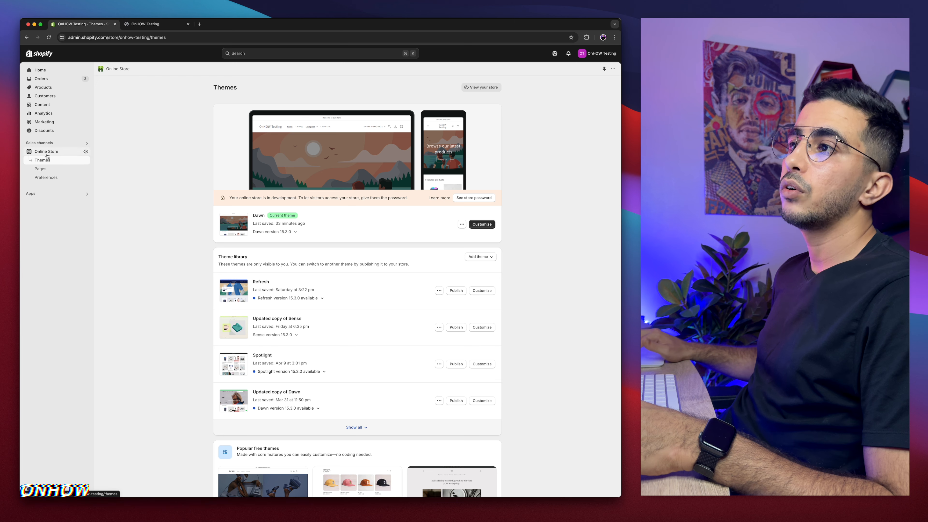
Step: Open the Dawn theme's code editor and create a new Liquid section file named all-in-one-reviews
{"action": "left_click", "coordinate": [463, 225]}
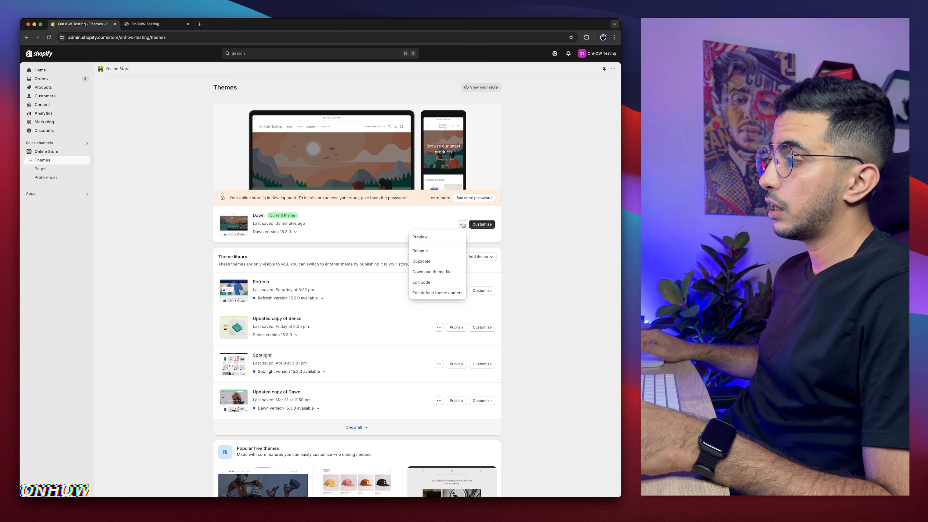
{"action": "left_click", "coordinate": [427, 283]}
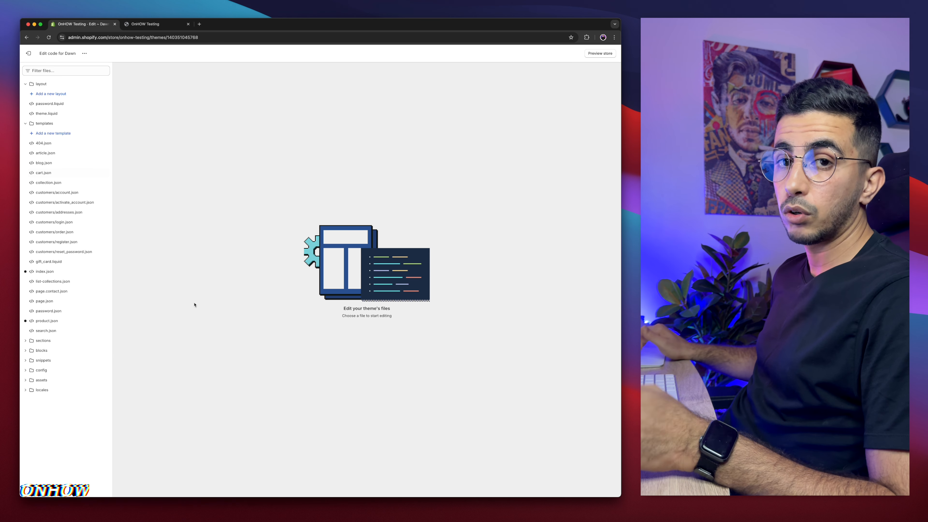
{"action": "left_click", "coordinate": [41, 342]}
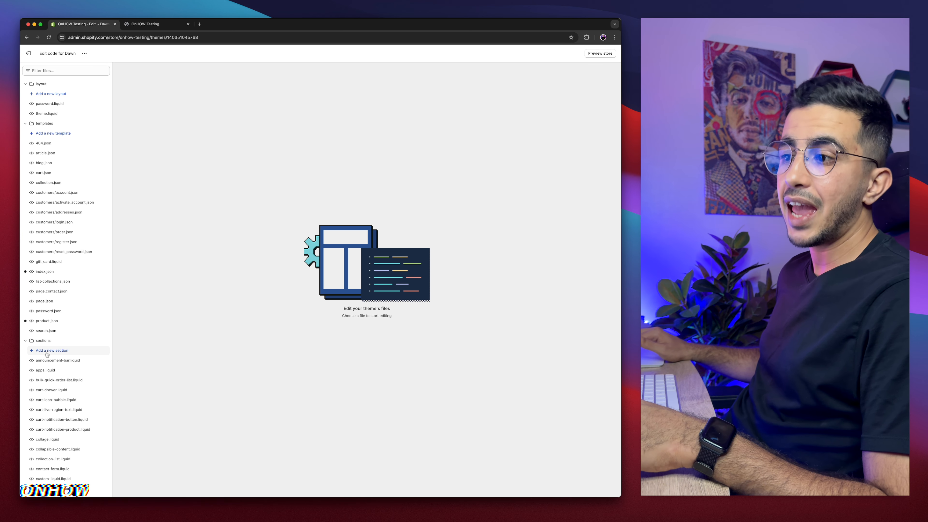
{"action": "left_click", "coordinate": [47, 352]}
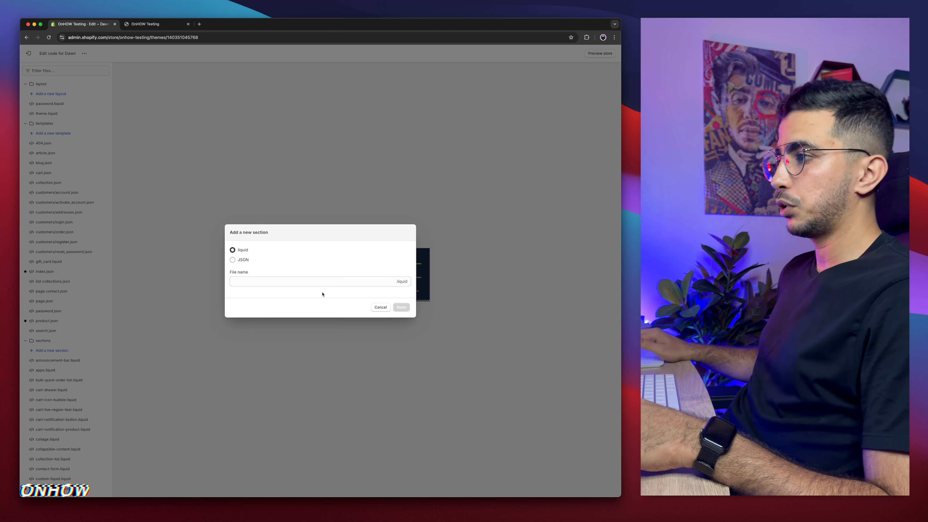
{"action": "left_click", "coordinate": [295, 280]}
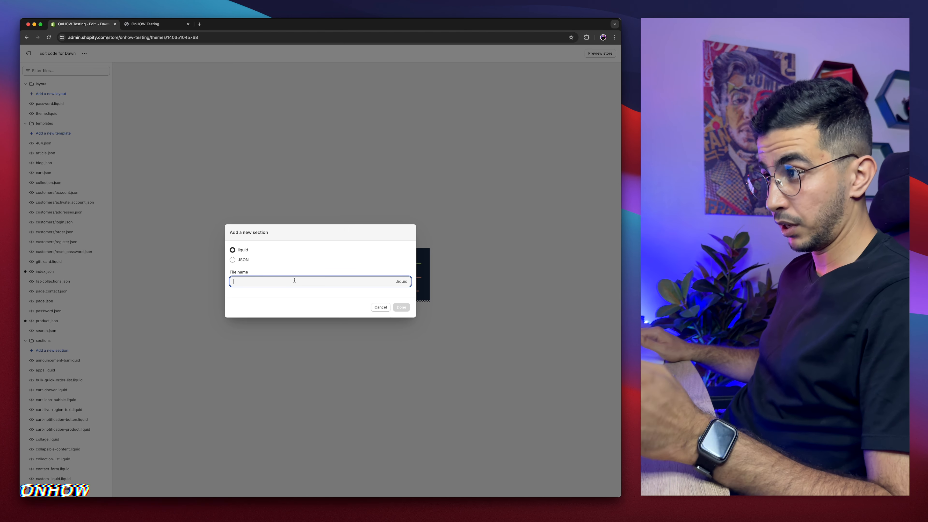
{"action": "type", "text": "all-i"}
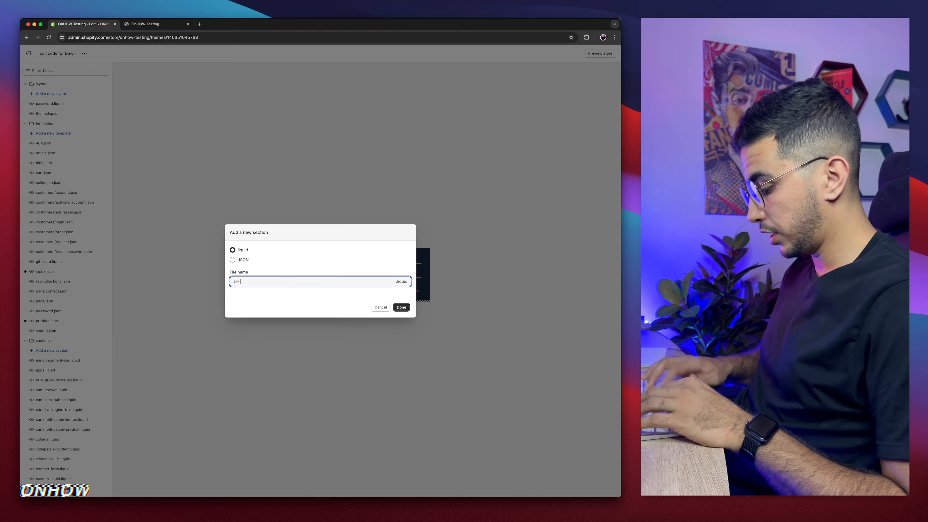
{"action": "type", "text": "n-one-revoie"}
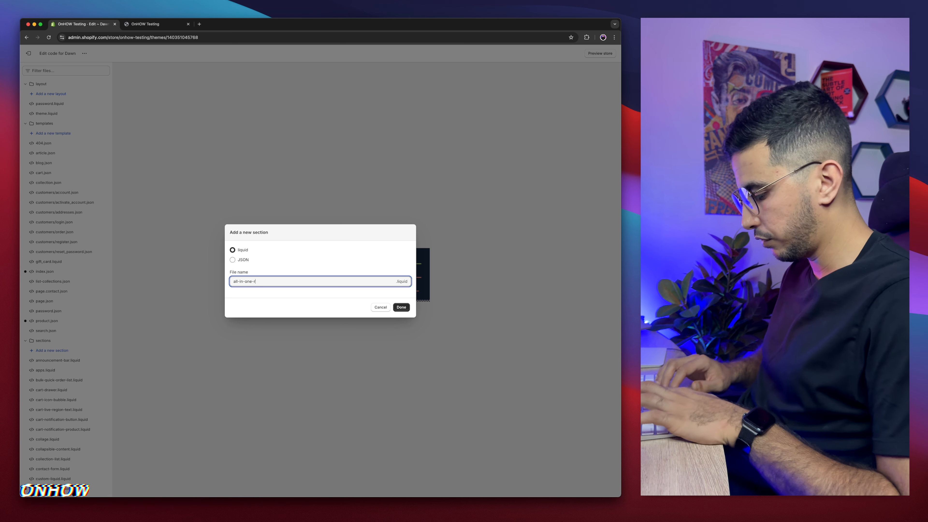
{"action": "key", "text": "BackSpace"}
{"action": "key", "text": "BackSpace"}
{"action": "key", "text": "BackSpace"}
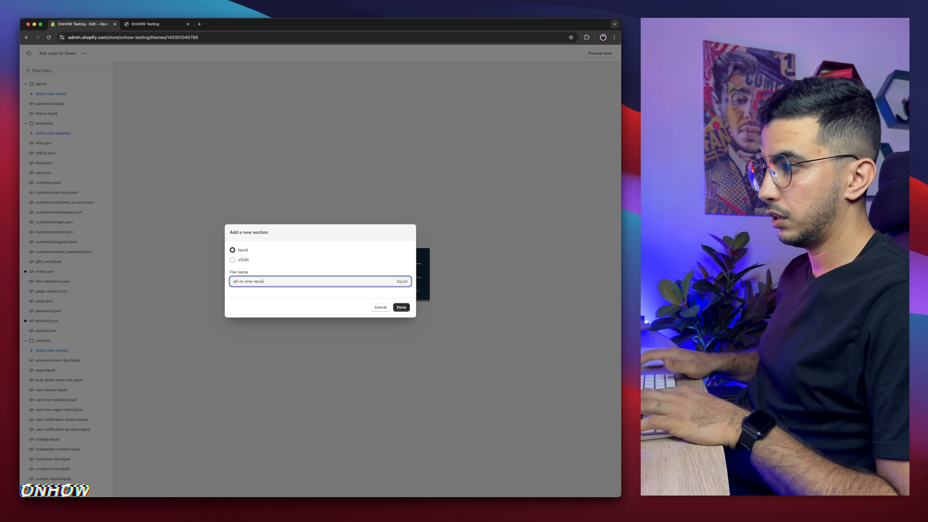
{"action": "type", "text": "iews"}
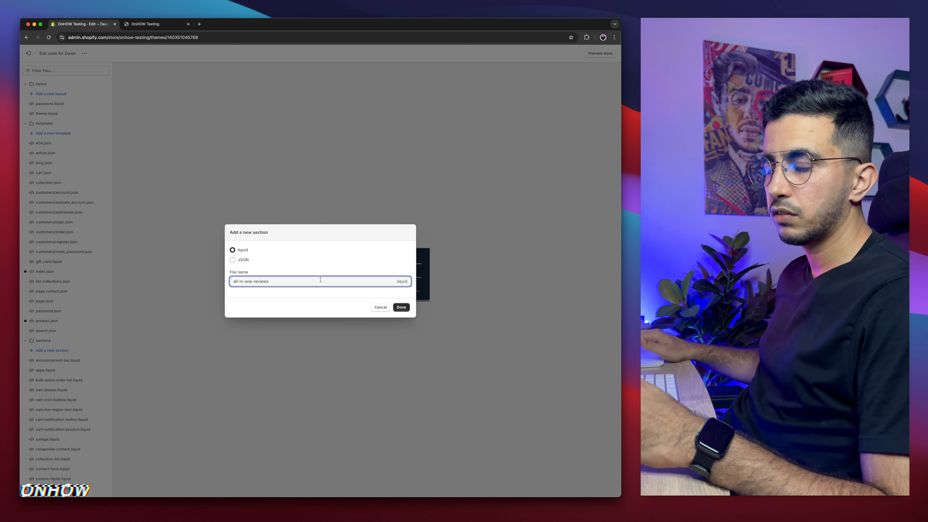
{"action": "left_click", "coordinate": [402, 307]}
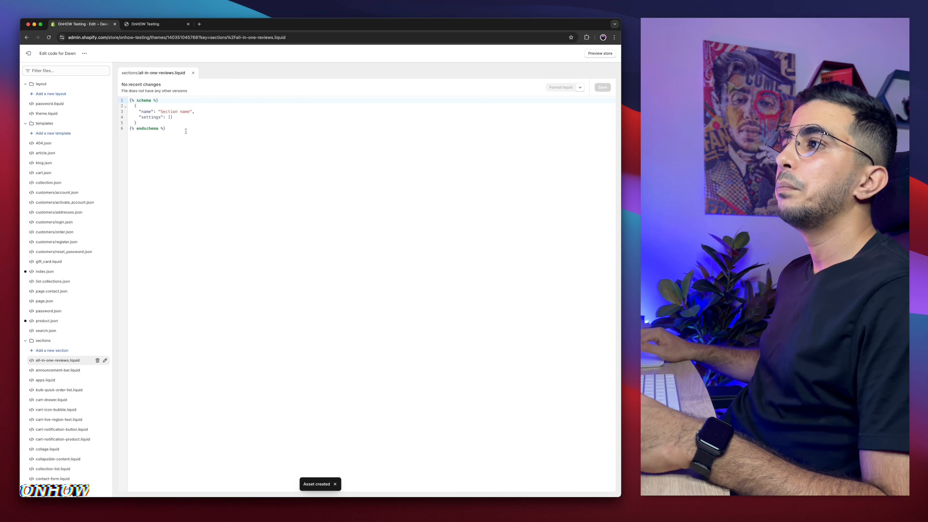
Step: Replace the new file's default code with the copied reviews section code from the local file and save it
{"action": "left_click_drag", "start_coordinate": [185, 131], "coordinate": [127, 96]}
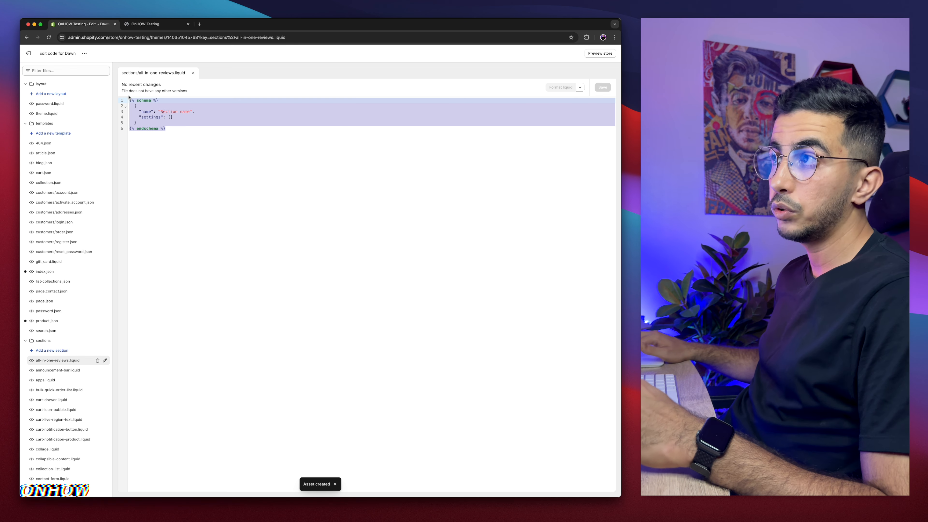
{"action": "key", "text": "BackSpace"}
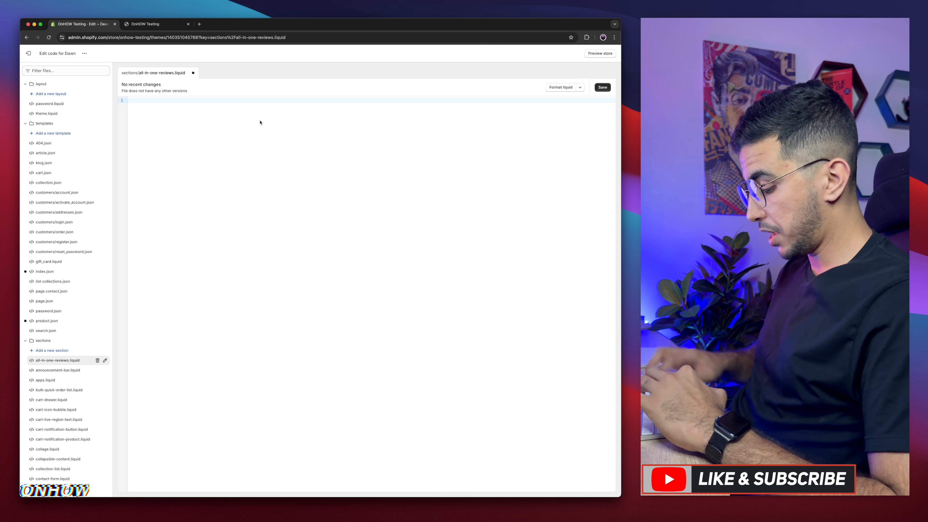
{"action": "key", "text": "super+v"}
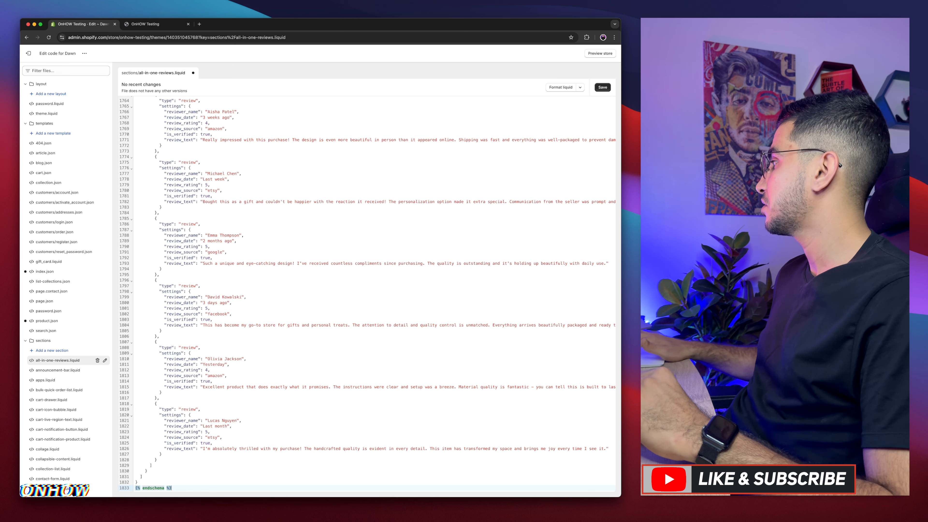
{"action": "left_click_drag", "start_coordinate": [693, 227], "coordinate": [172, 137]}
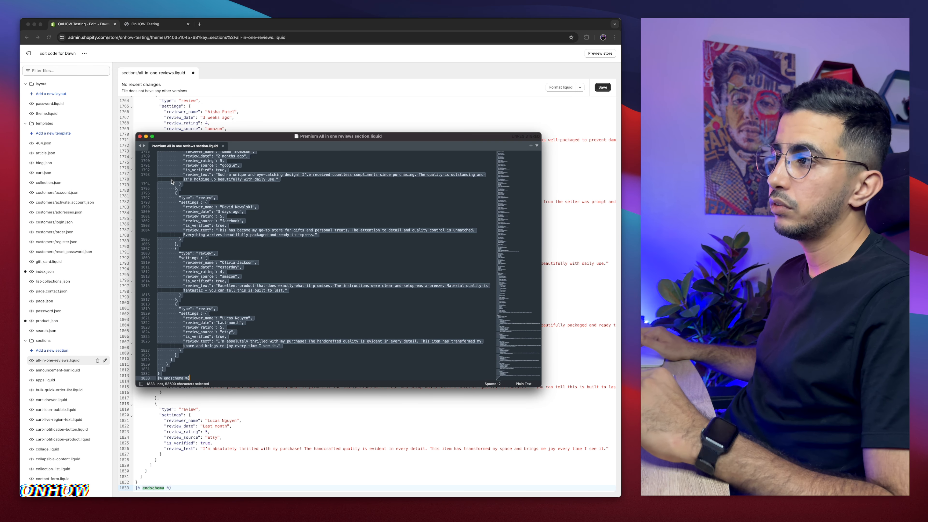
{"action": "right_click", "coordinate": [198, 219]}
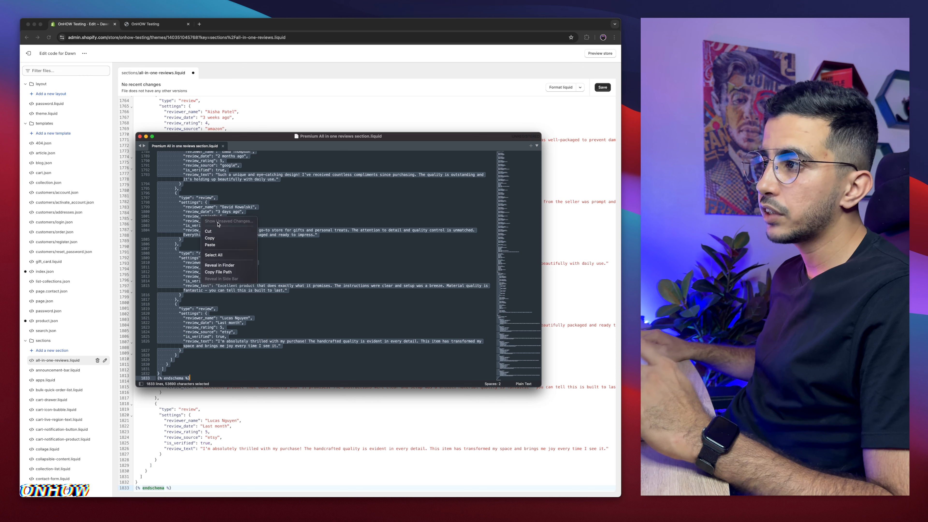
{"action": "left_click", "coordinate": [218, 238]}
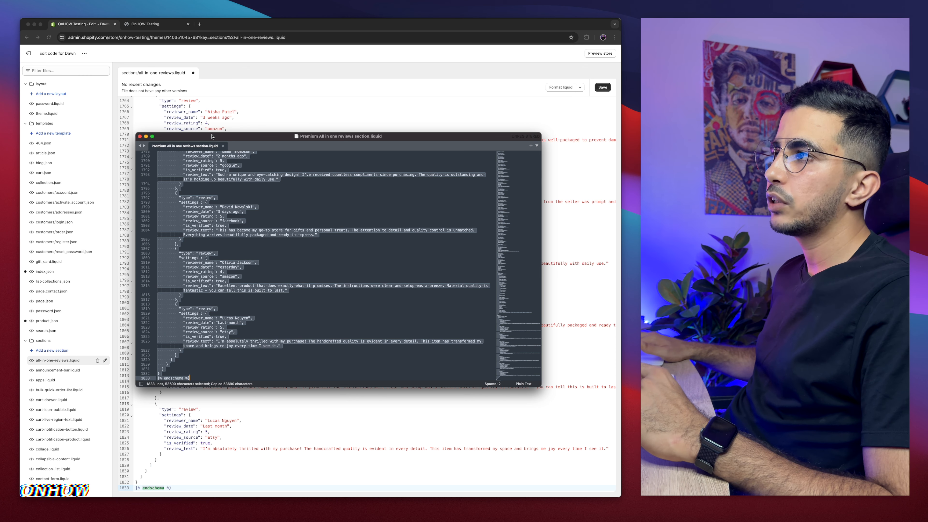
{"action": "left_click_drag", "start_coordinate": [212, 136], "coordinate": [927, 175]}
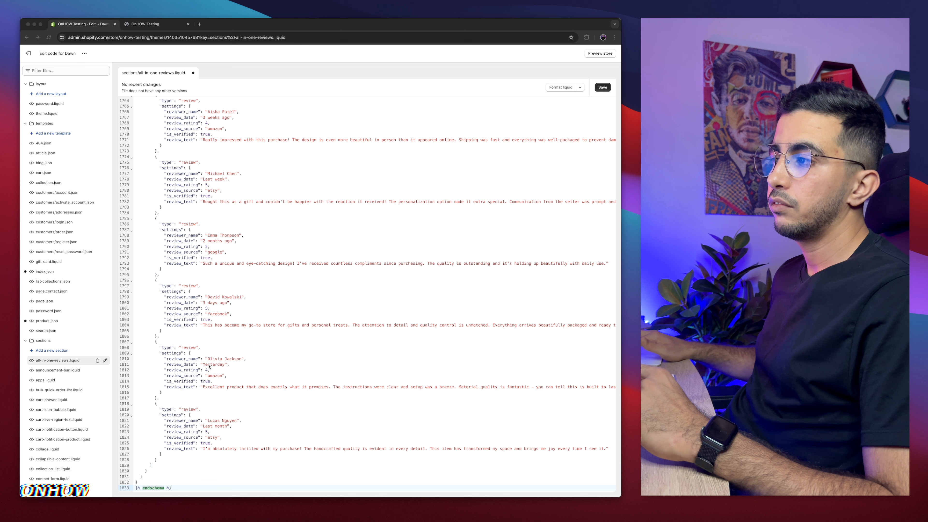
{"action": "left_click", "coordinate": [325, 304]}
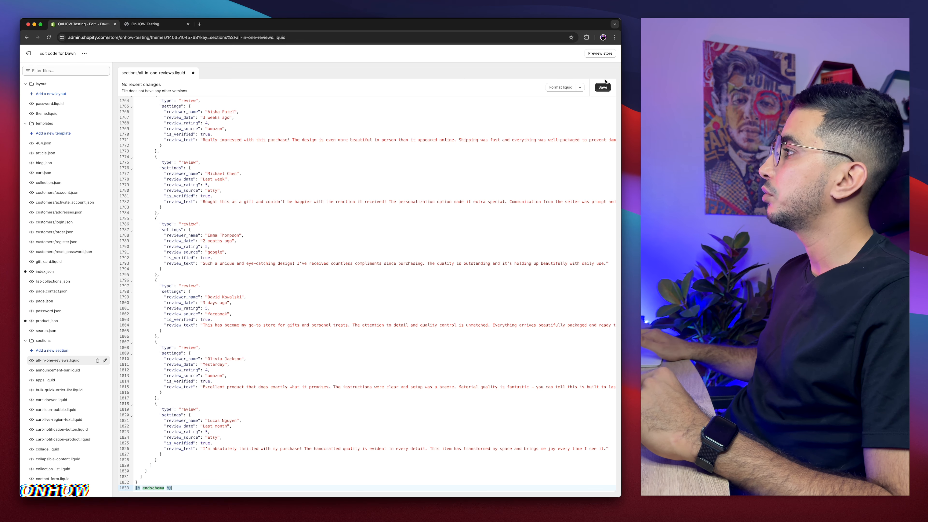
{"action": "left_click", "coordinate": [602, 86]}
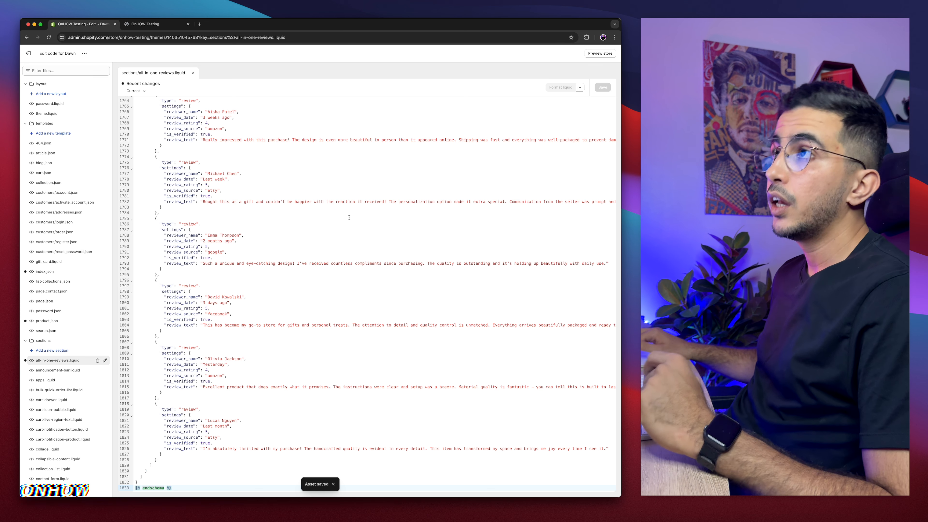
Step: Add the All Reviews – OnHOW section below the image banner on the home page in the theme customizer
{"action": "left_click", "coordinate": [30, 53]}
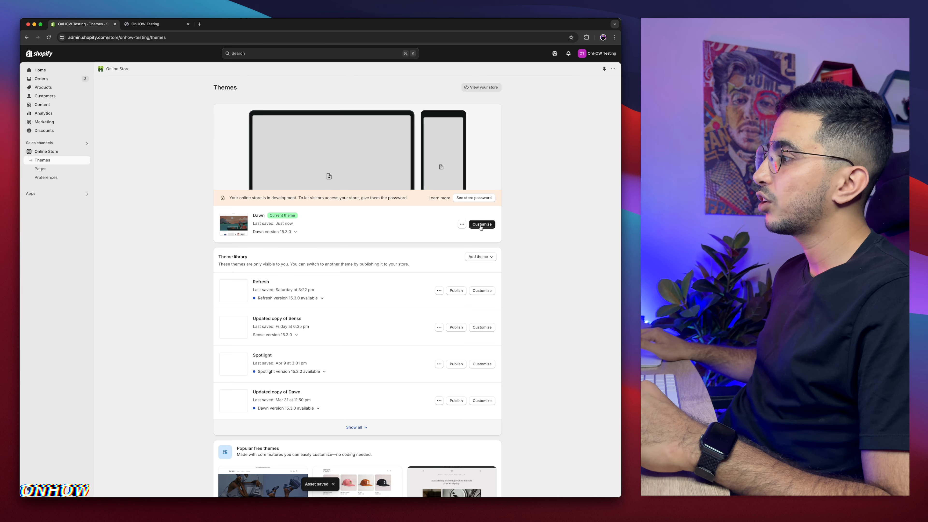
{"action": "left_click", "coordinate": [482, 224]}
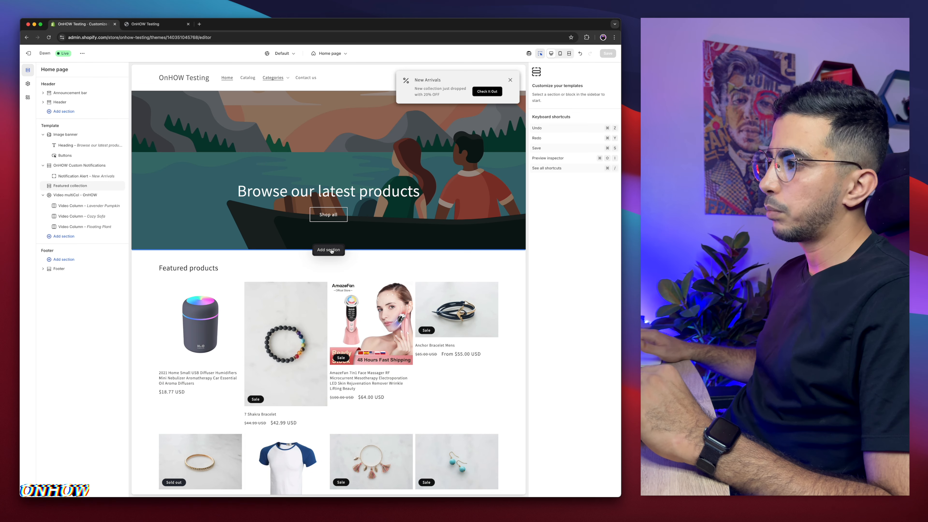
{"action": "left_click", "coordinate": [329, 250]}
{"action": "scroll", "coordinate": [387, 365], "scroll_direction": "down", "scroll_amount": 4}
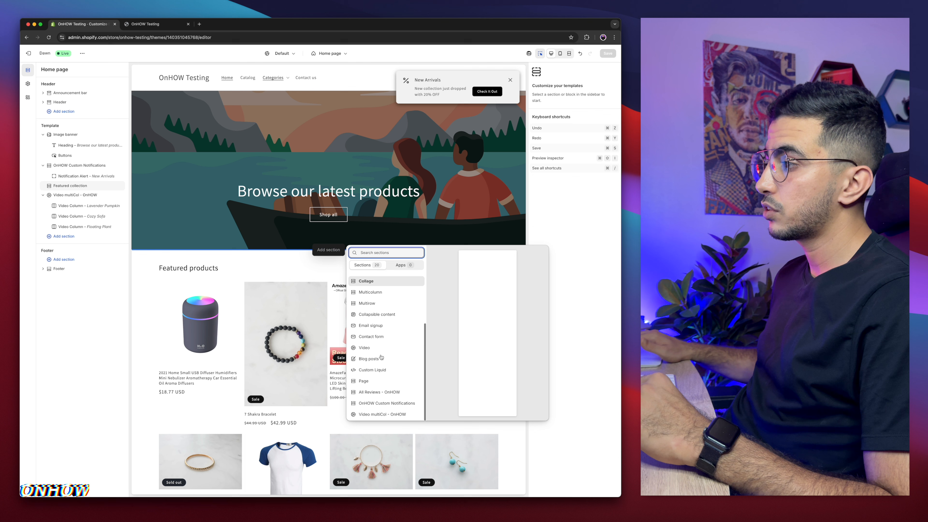
{"action": "left_click", "coordinate": [381, 392]}
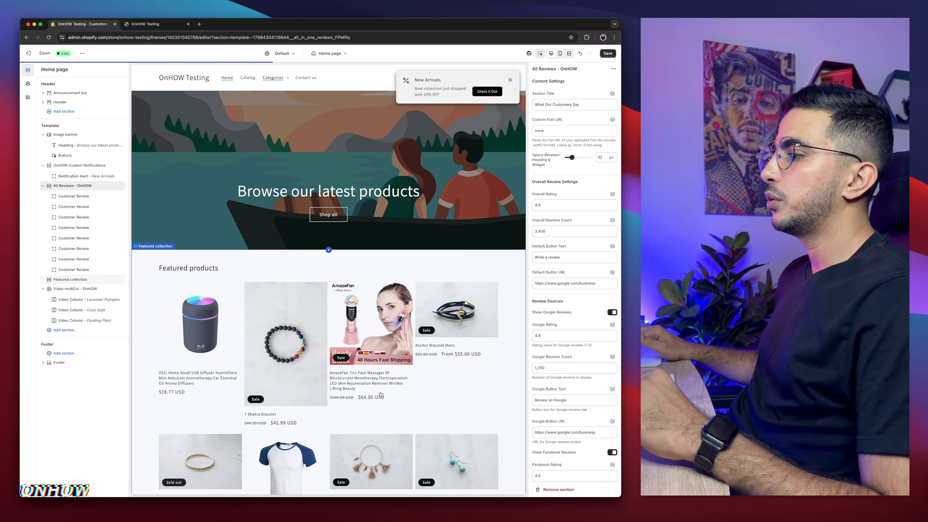
{"action": "scroll", "coordinate": [373, 347], "scroll_direction": "down", "scroll_amount": 5}
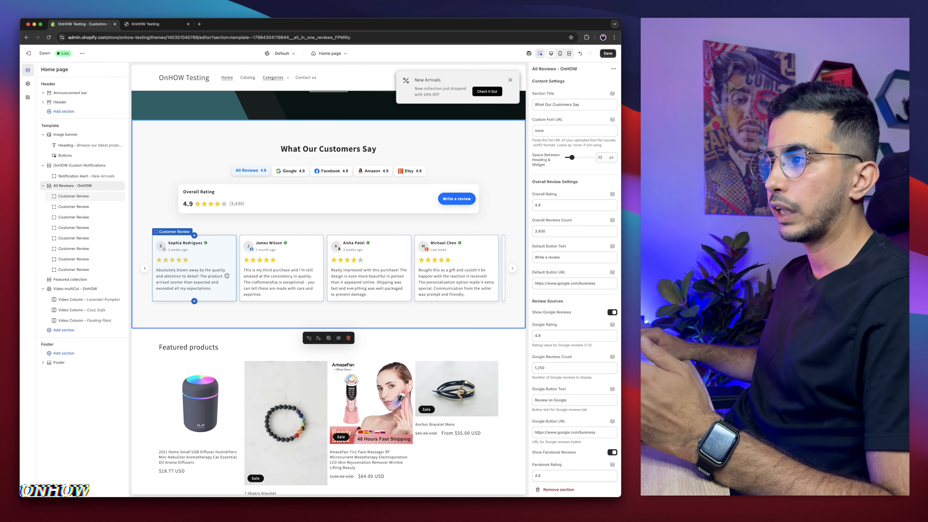
{"action": "scroll", "coordinate": [227, 276], "scroll_direction": "up", "scroll_amount": 2}
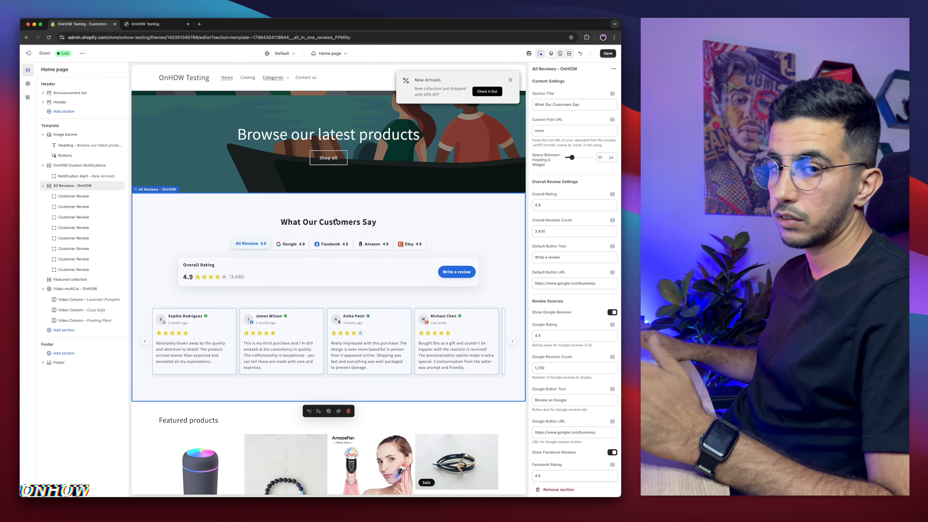
Step: Open the store's Files in a new tab and copy the link of the Christmas_Frameline font file
{"action": "left_click", "coordinate": [585, 104]}
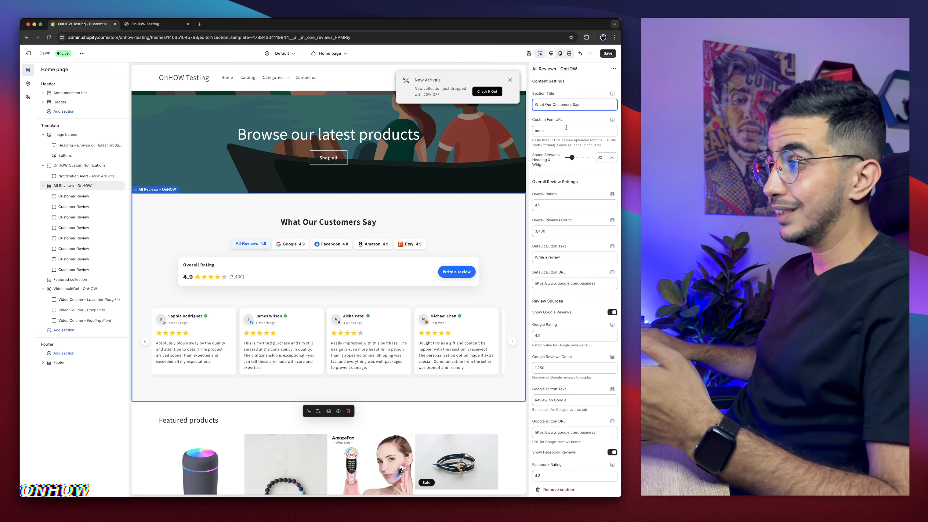
{"action": "left_click", "coordinate": [198, 26]}
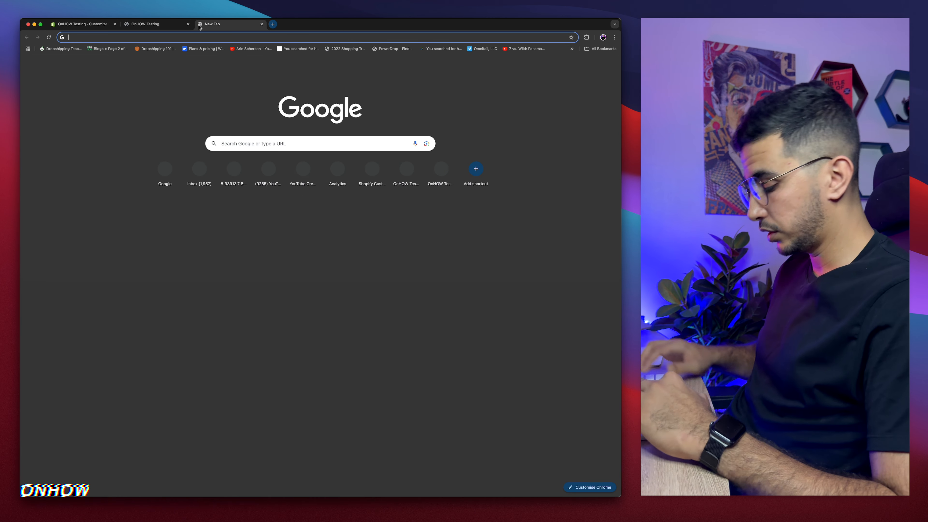
{"action": "type", "text": "admin.shopify.com/store/onhow-testing/themes"}
{"action": "key", "text": "Return"}
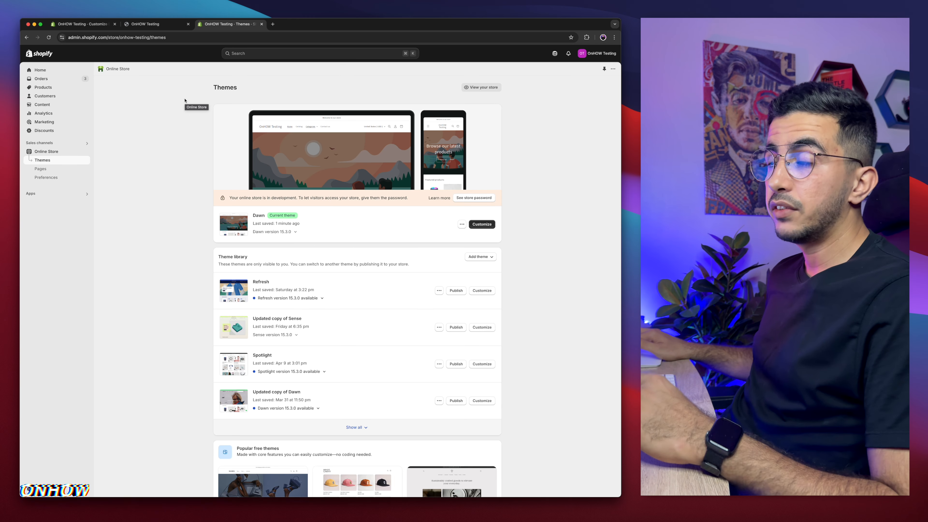
{"action": "left_click", "coordinate": [41, 104]}
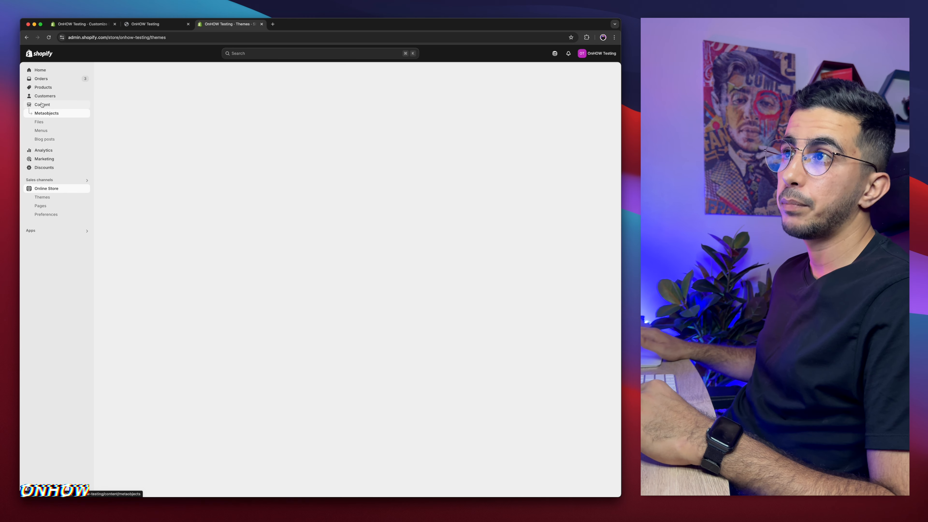
{"action": "left_click", "coordinate": [39, 122]}
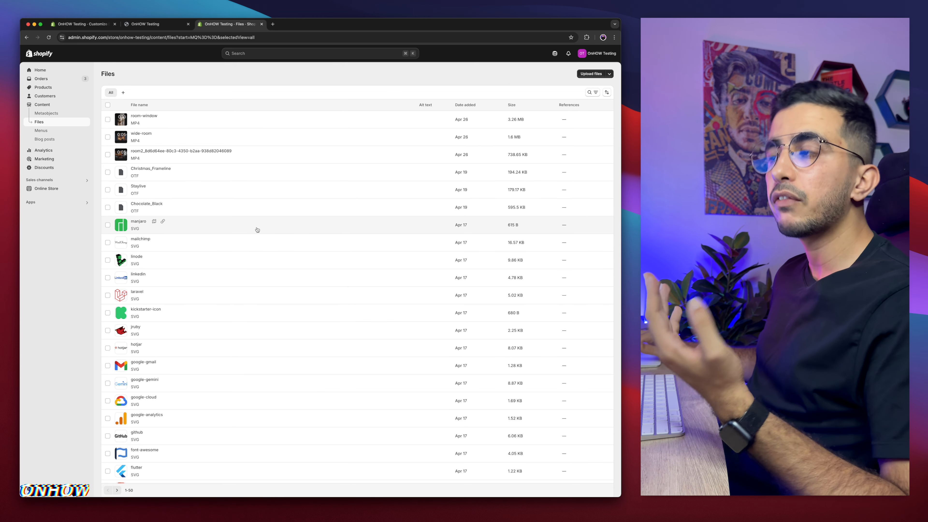
{"action": "scroll", "coordinate": [151, 175], "scroll_direction": "up", "scroll_amount": 5}
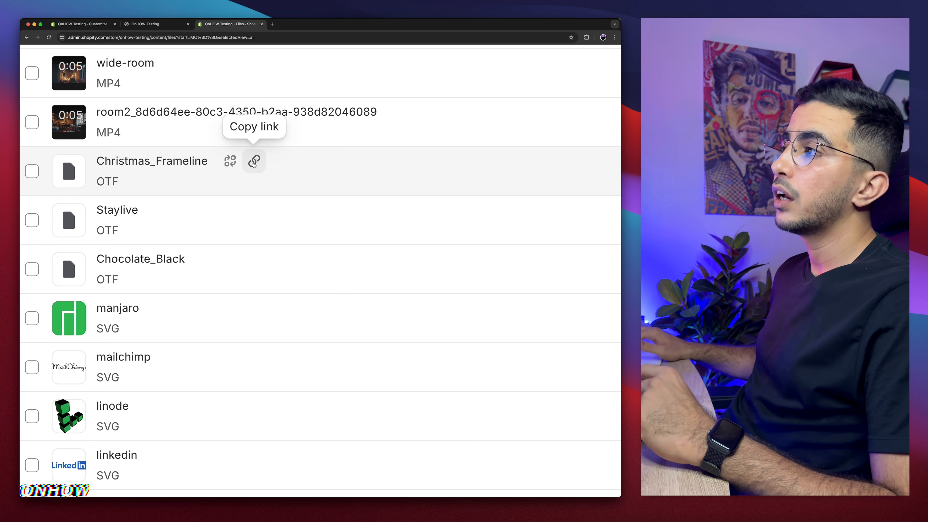
{"action": "left_click", "coordinate": [254, 163]}
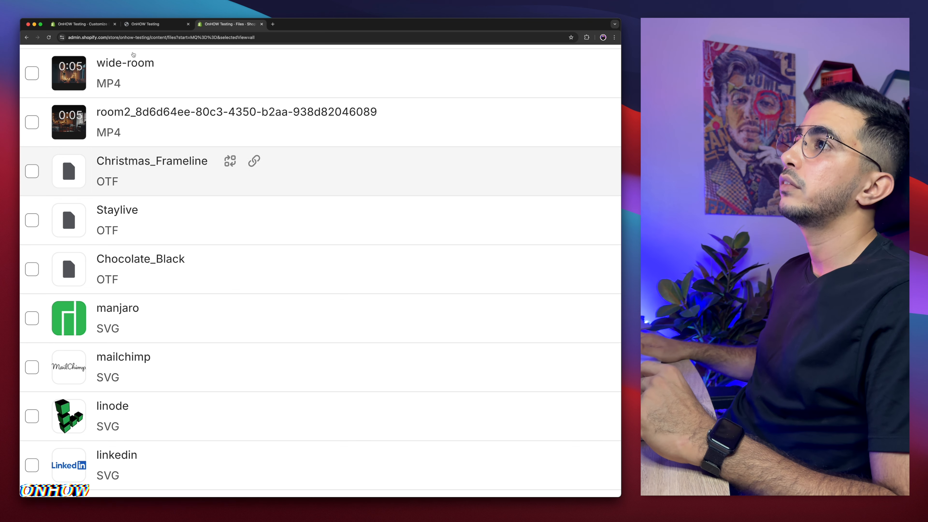
Step: Paste the copied font link into the reviews section's Custom Font URL setting
{"action": "left_click", "coordinate": [110, 25]}
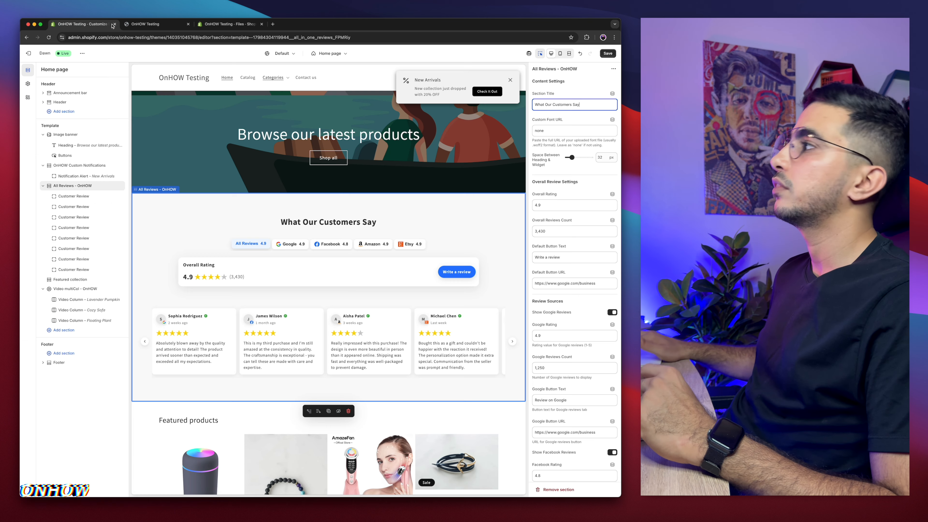
{"action": "left_click", "coordinate": [553, 131]}
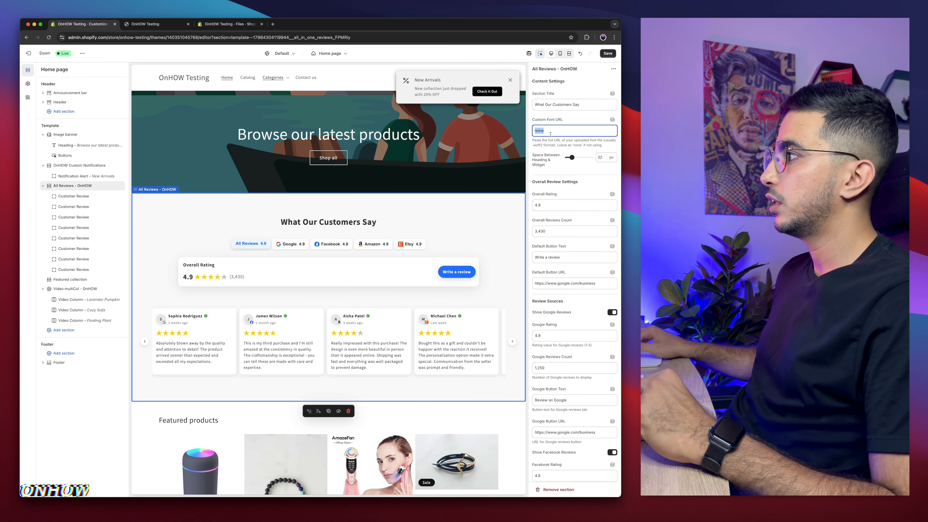
{"action": "key", "text": "super+v"}
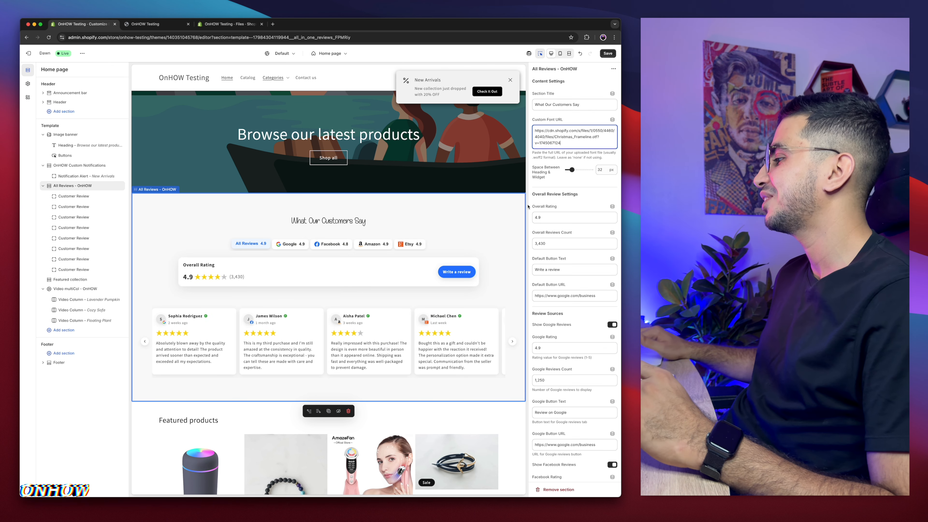
Step: Increase the reviews section's heading size to 145%
{"action": "scroll", "coordinate": [546, 217], "scroll_direction": "down", "scroll_amount": 15}
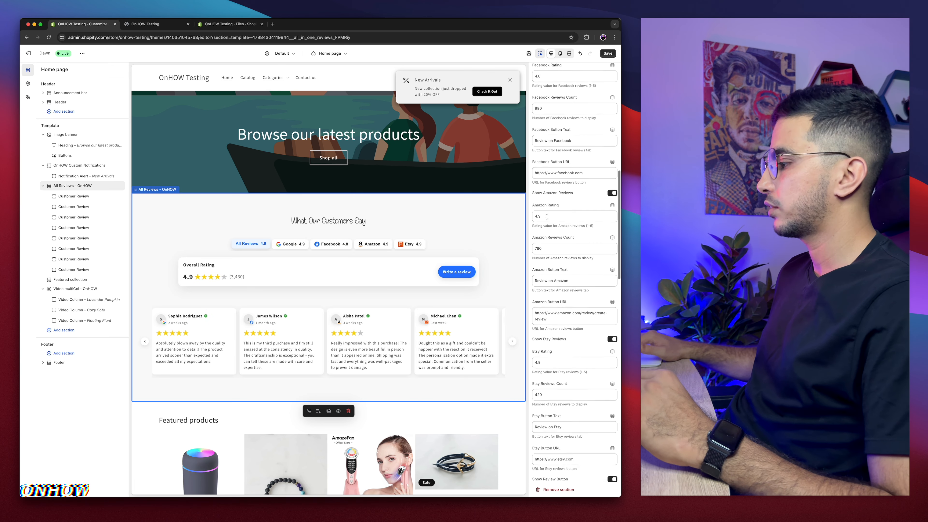
{"action": "scroll", "coordinate": [547, 217], "scroll_direction": "down", "scroll_amount": 8}
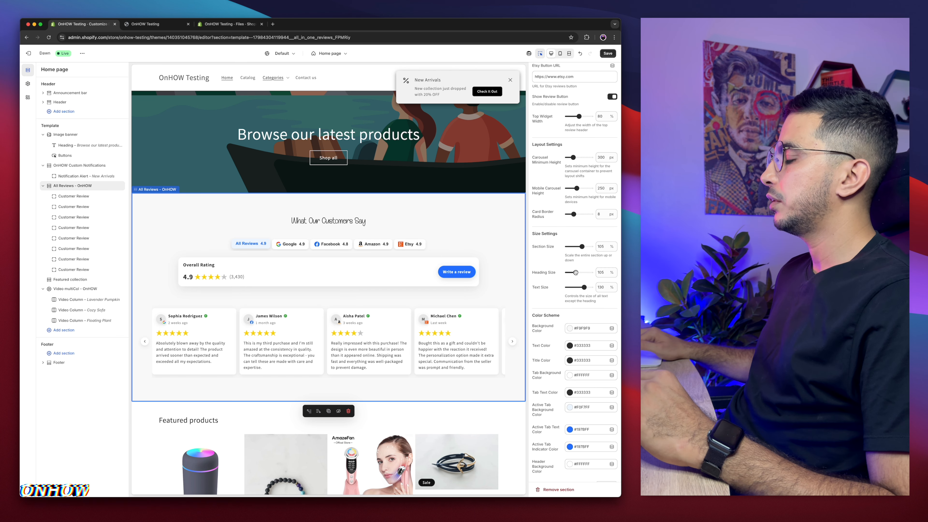
{"action": "left_click_drag", "start_coordinate": [582, 272], "coordinate": [587, 273]}
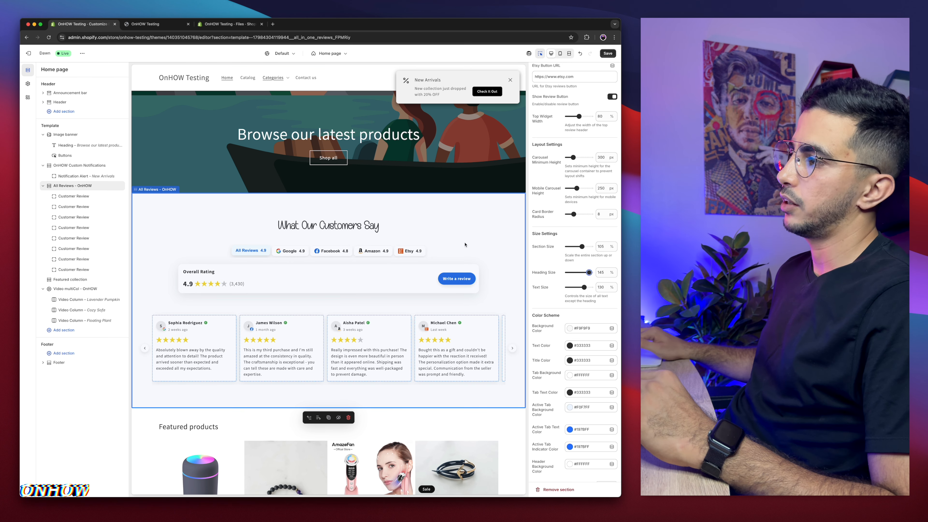
Step: Reduce the space between heading and widget to 28 px
{"action": "scroll", "coordinate": [557, 240], "scroll_direction": "up", "scroll_amount": 20}
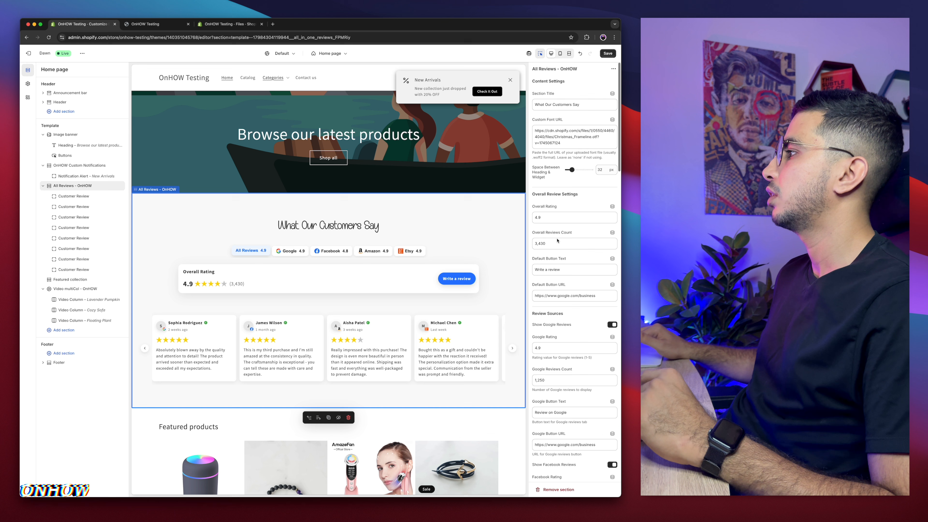
{"action": "triple_click", "coordinate": [534, 167]}
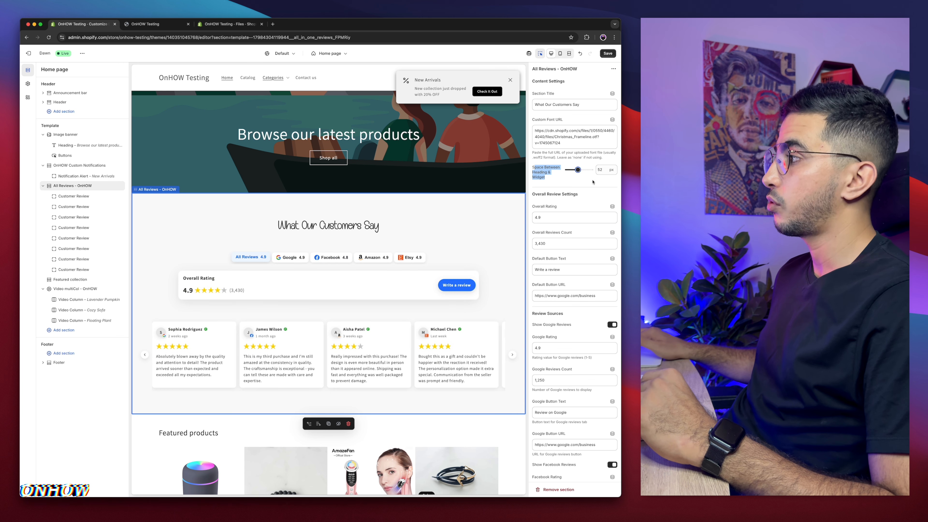
{"action": "left_click_drag", "start_coordinate": [581, 169], "coordinate": [572, 169]}
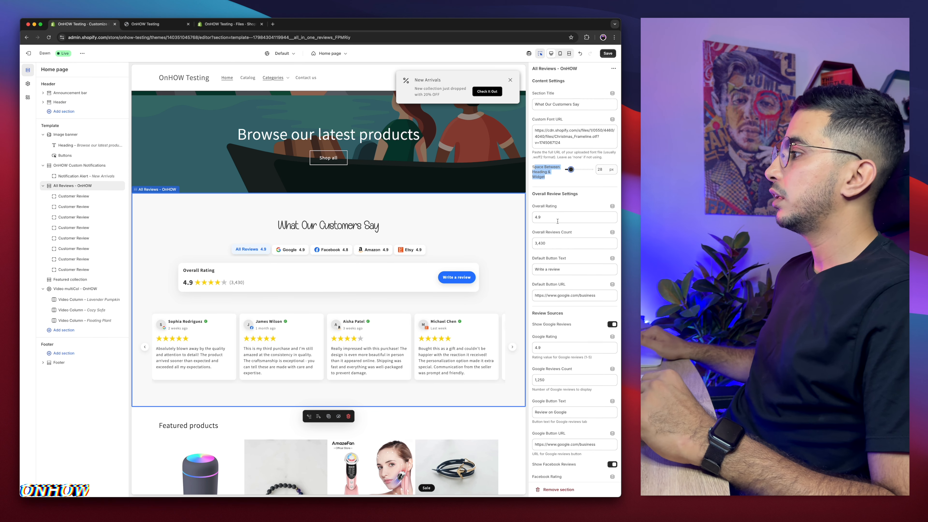
Step: Change the overall rating to 4.8
{"action": "scroll", "coordinate": [557, 221], "scroll_direction": "down", "scroll_amount": 3}
{"action": "left_click_drag", "start_coordinate": [531, 127], "coordinate": [598, 136]}
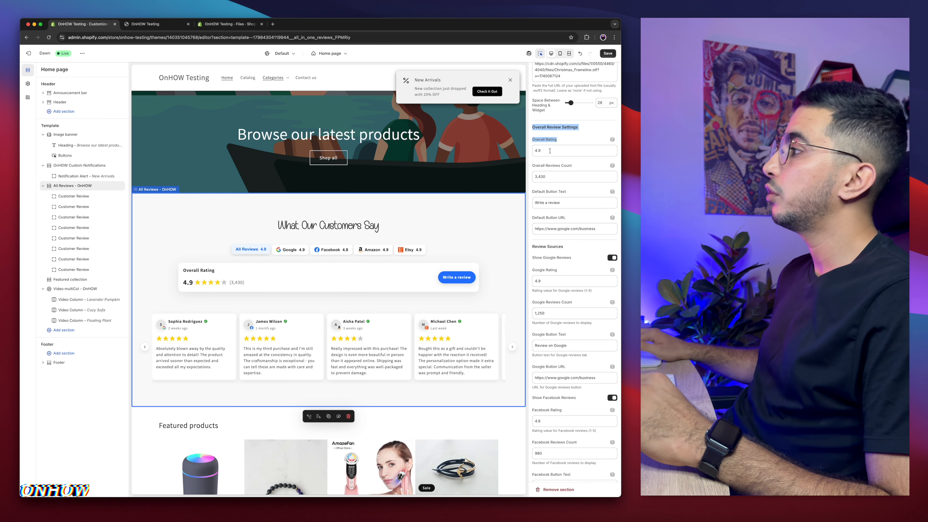
{"action": "left_click", "coordinate": [547, 137]}
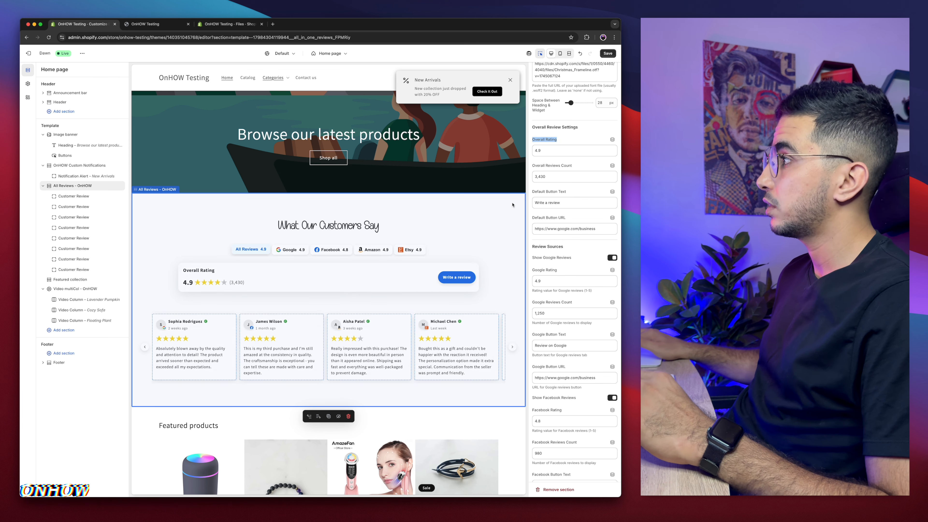
{"action": "left_click", "coordinate": [539, 150]}
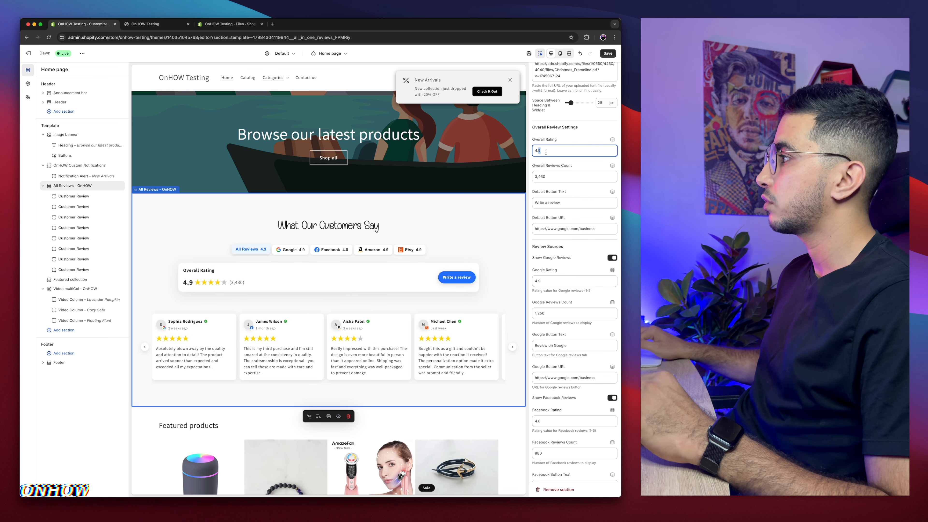
{"action": "type", "text": "8"}
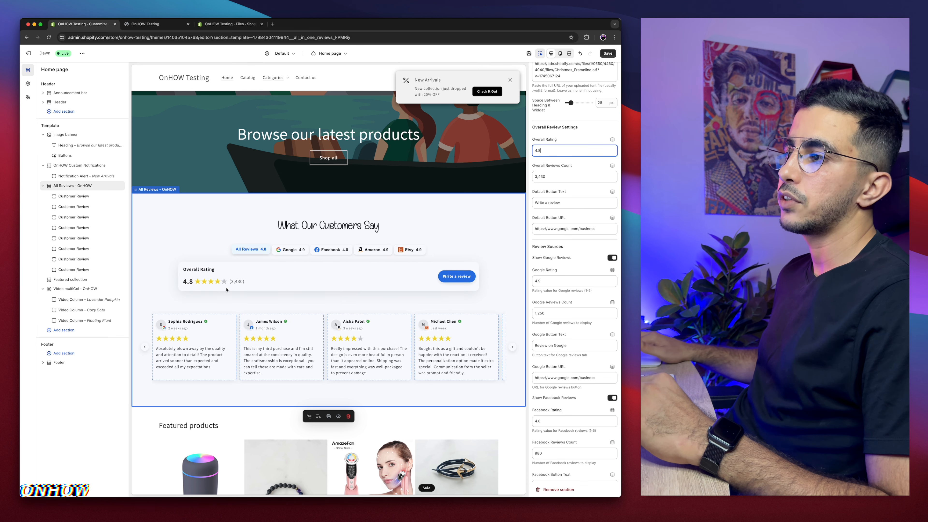
Step: Set the overall reviews count to 3130
{"action": "scroll", "coordinate": [558, 180], "scroll_direction": "down", "scroll_amount": 1}
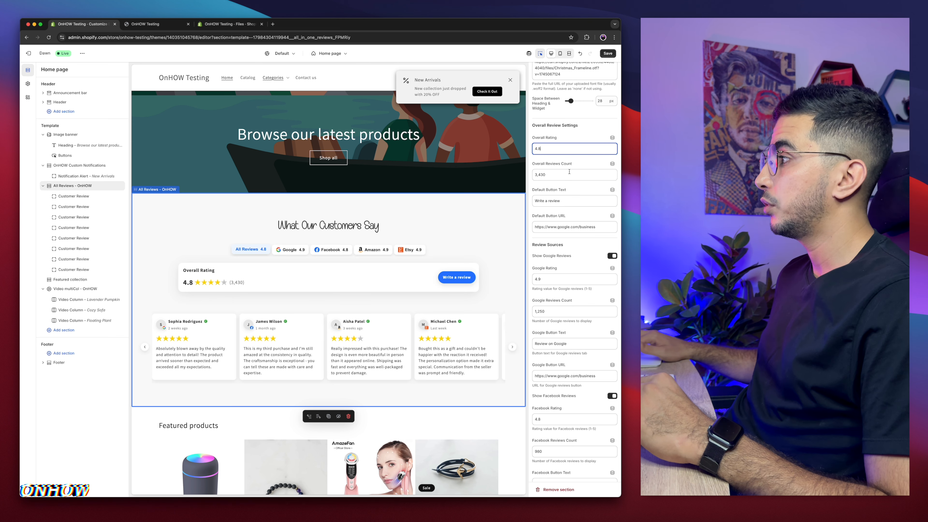
{"action": "left_click", "coordinate": [538, 175]}
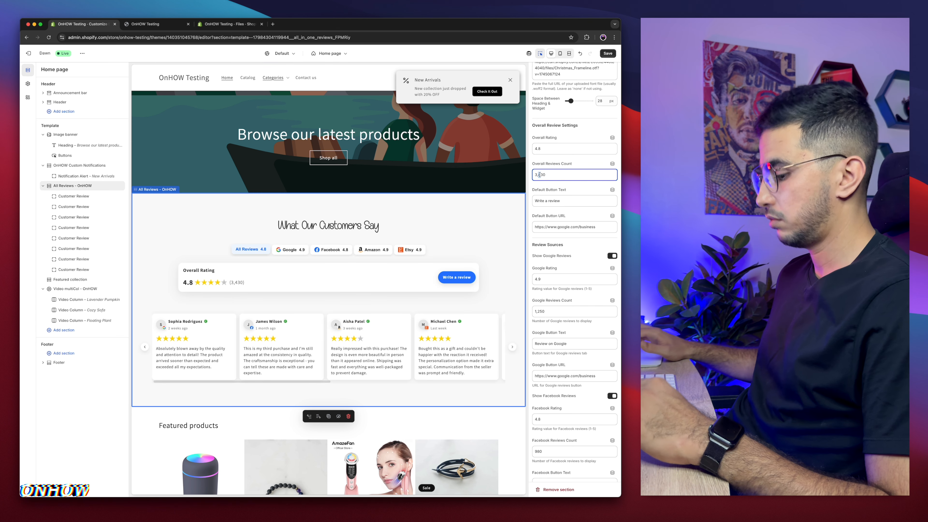
{"action": "left_click", "coordinate": [559, 174]}
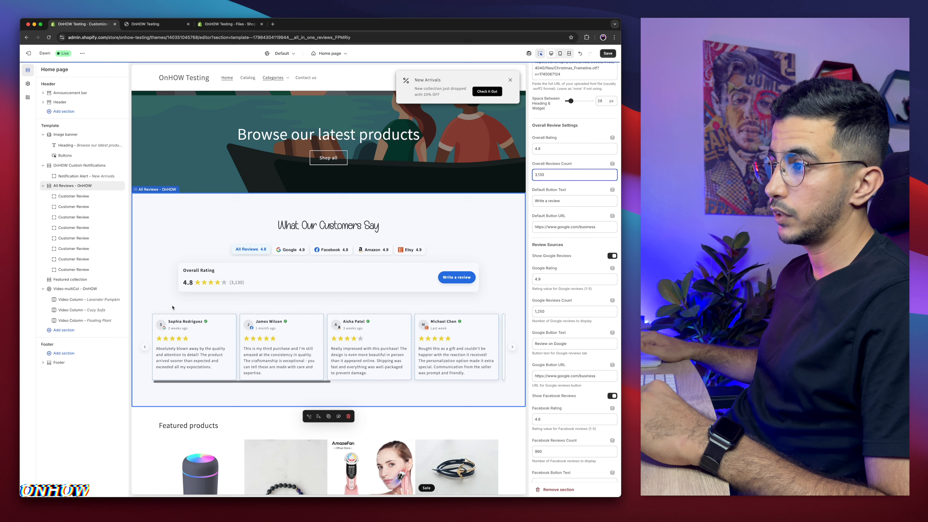
Step: Examine the default button text and default button URL settings
{"action": "scroll", "coordinate": [565, 173], "scroll_direction": "down", "scroll_amount": 2}
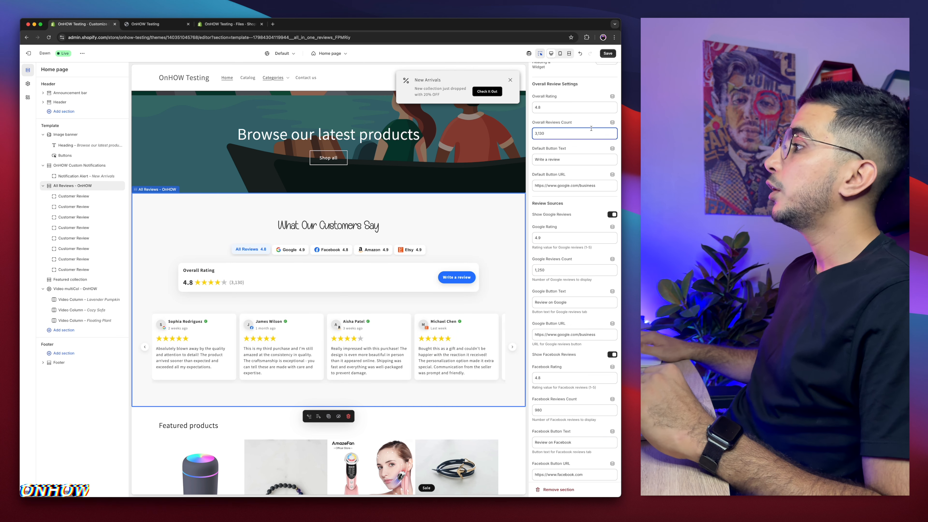
{"action": "left_click", "coordinate": [569, 159]}
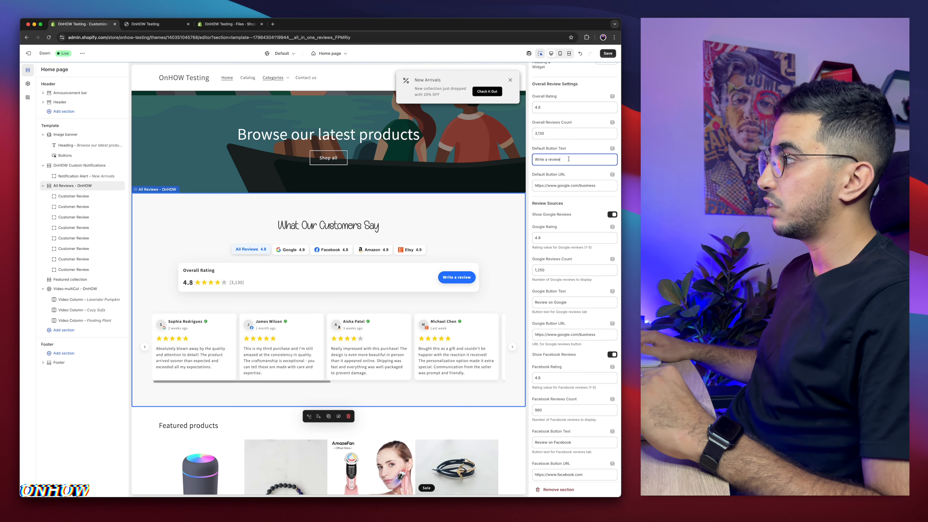
{"action": "key", "text": "super+a"}
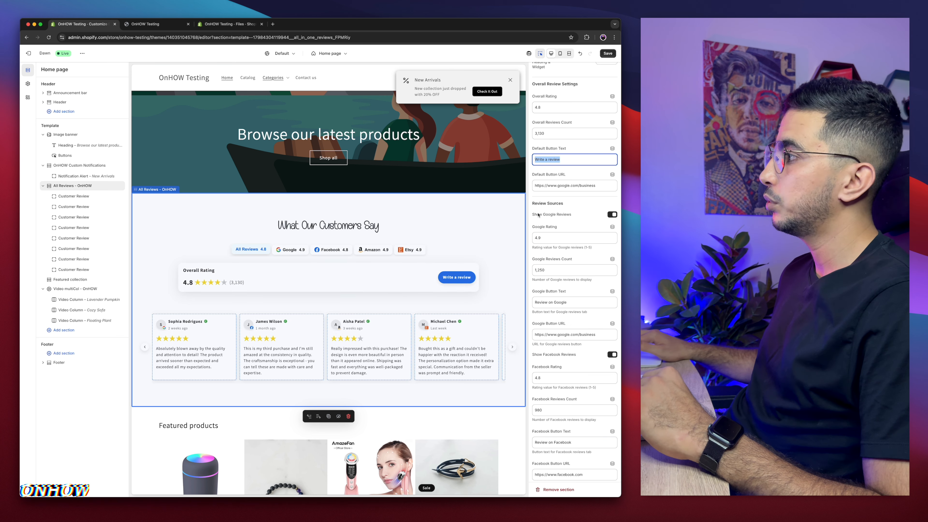
{"action": "left_click", "coordinate": [563, 186]}
{"action": "key", "text": "super+a"}
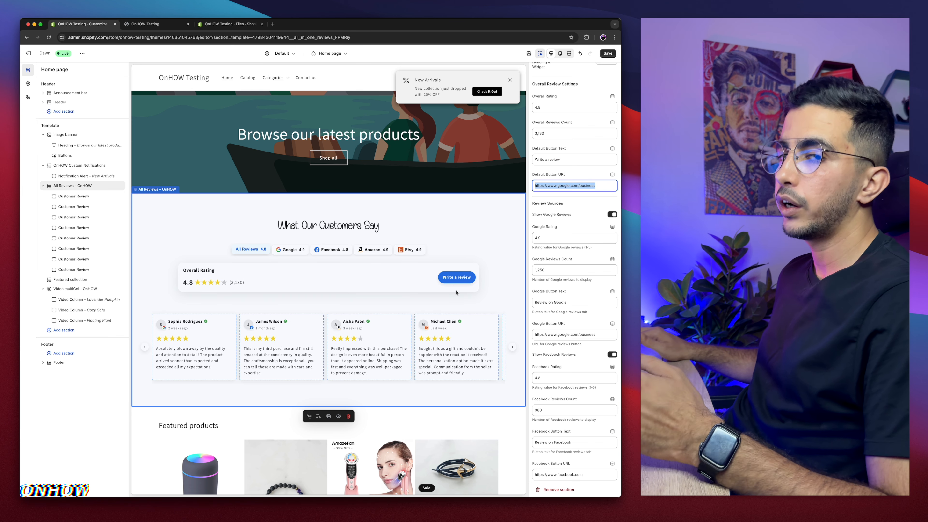
{"action": "left_click", "coordinate": [593, 205]}
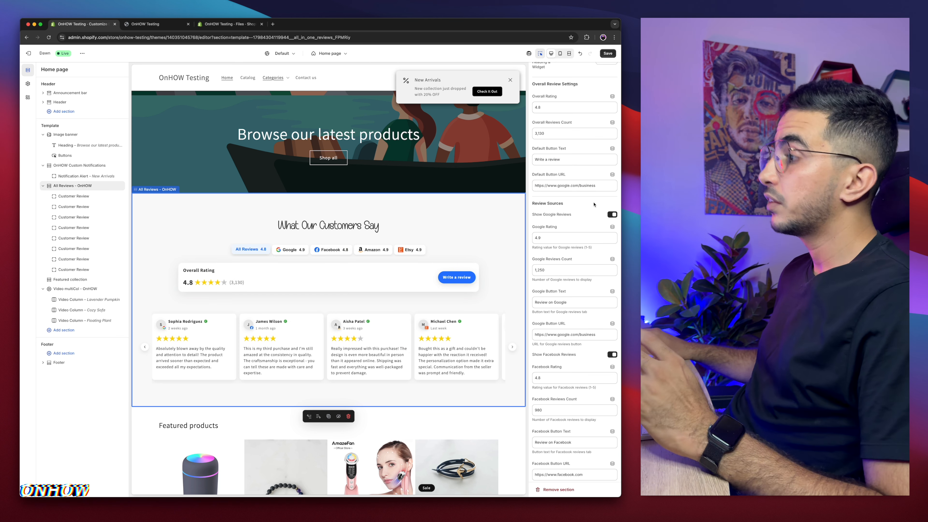
{"action": "scroll", "coordinate": [594, 204], "scroll_direction": "down", "scroll_amount": 2}
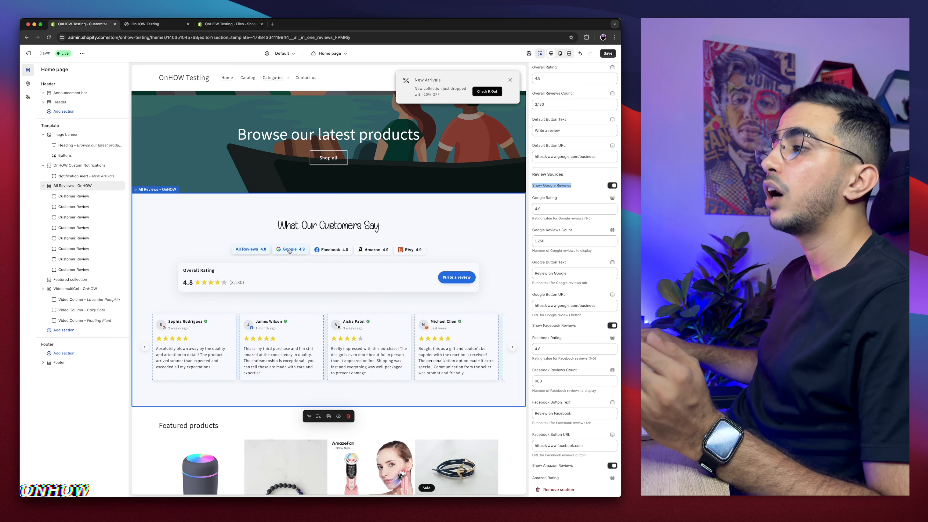
Step: Toggle Show Google Reviews off and back on to test the filter tabs, then save the theme
{"action": "left_click", "coordinate": [612, 186]}
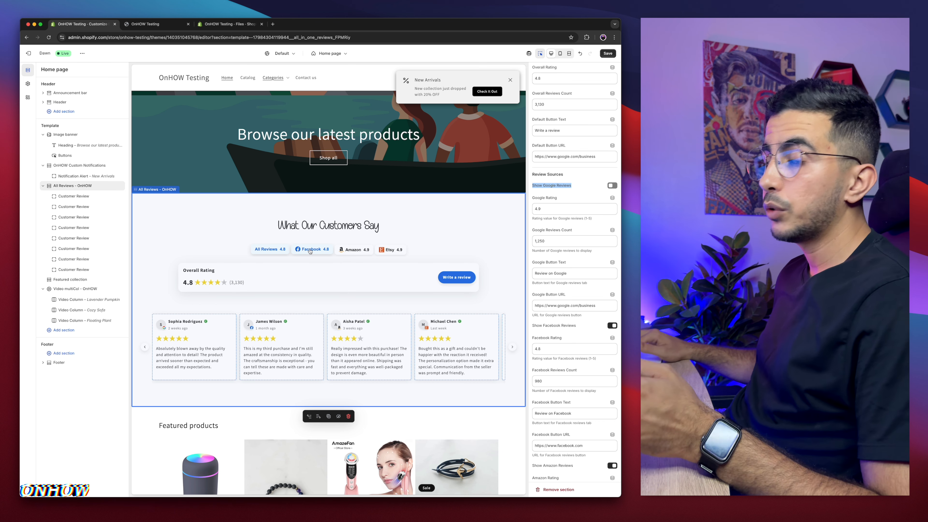
{"action": "left_click", "coordinate": [612, 186]}
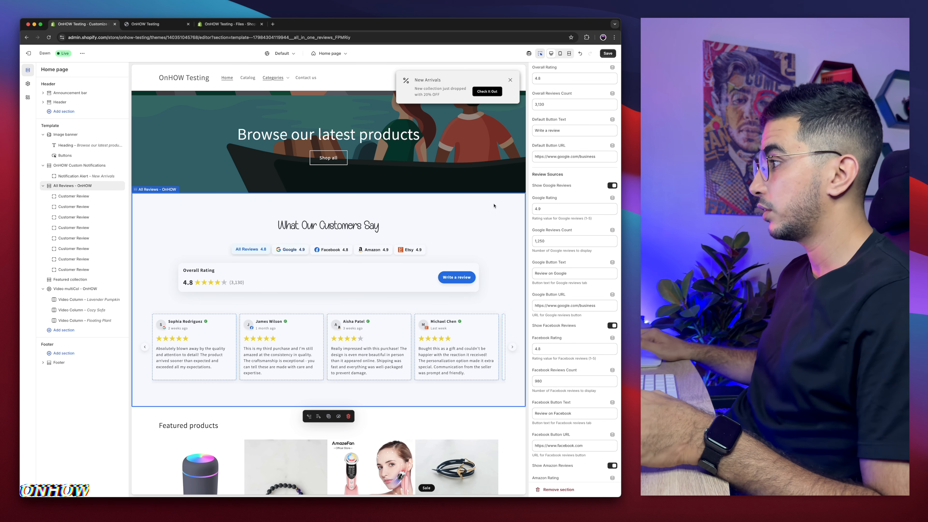
{"action": "left_click", "coordinate": [551, 209]}
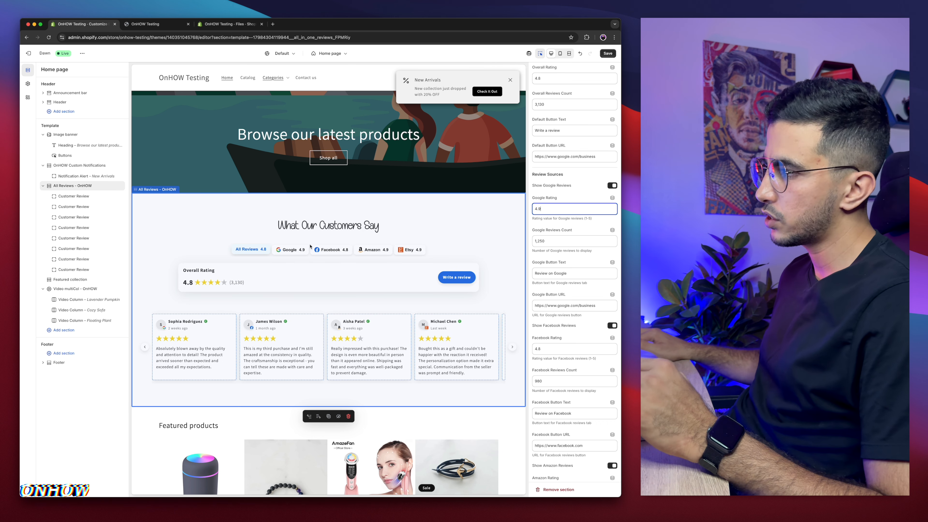
{"action": "left_click", "coordinate": [297, 250]}
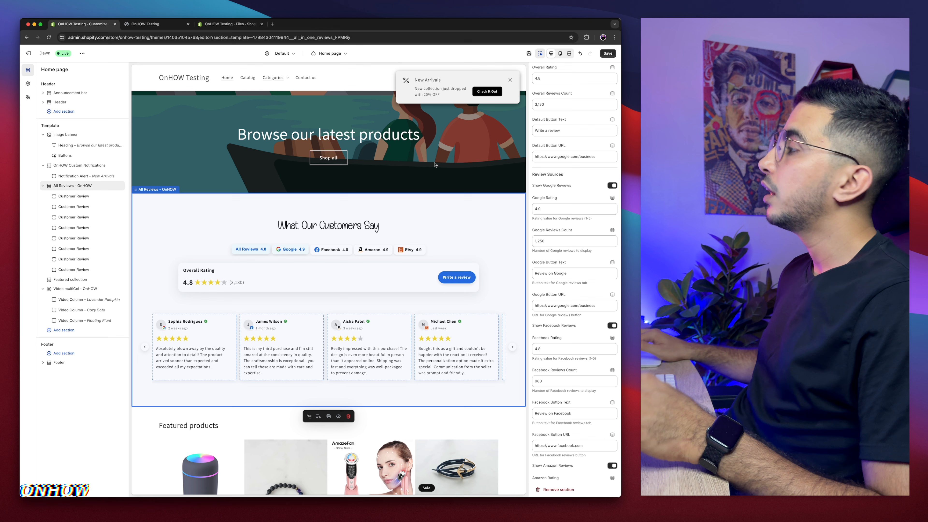
{"action": "left_click", "coordinate": [607, 54]}
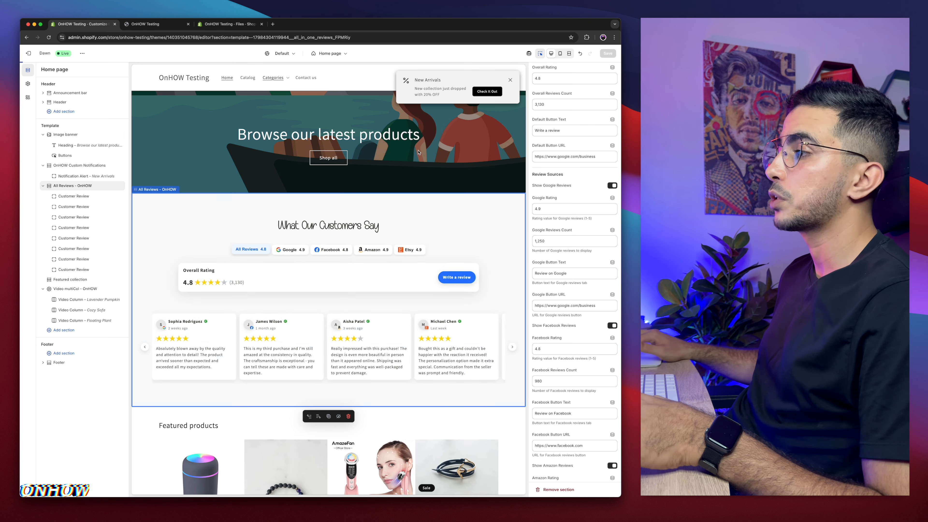
Step: Preview the Google tab and inspect the Google reviews count, button text and button URL settings
{"action": "left_click", "coordinate": [288, 250]}
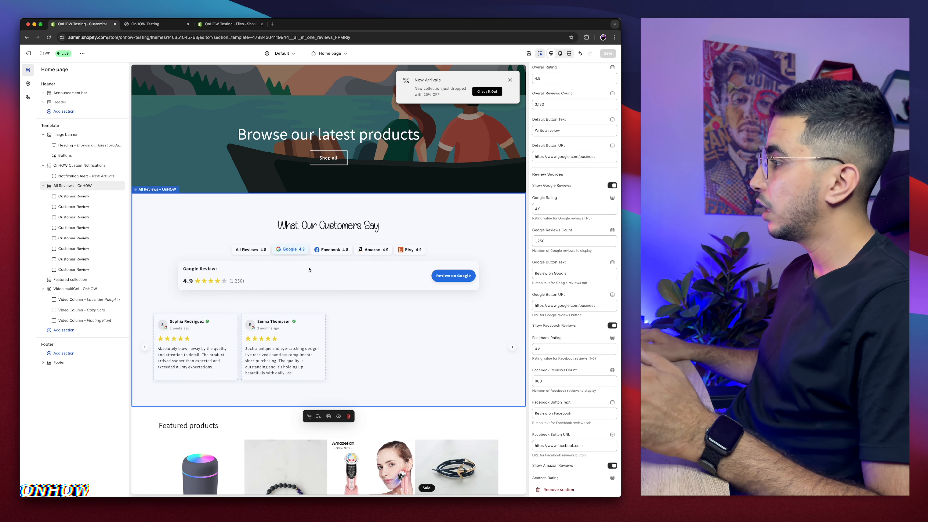
{"action": "scroll", "coordinate": [568, 241], "scroll_direction": "down", "scroll_amount": 2}
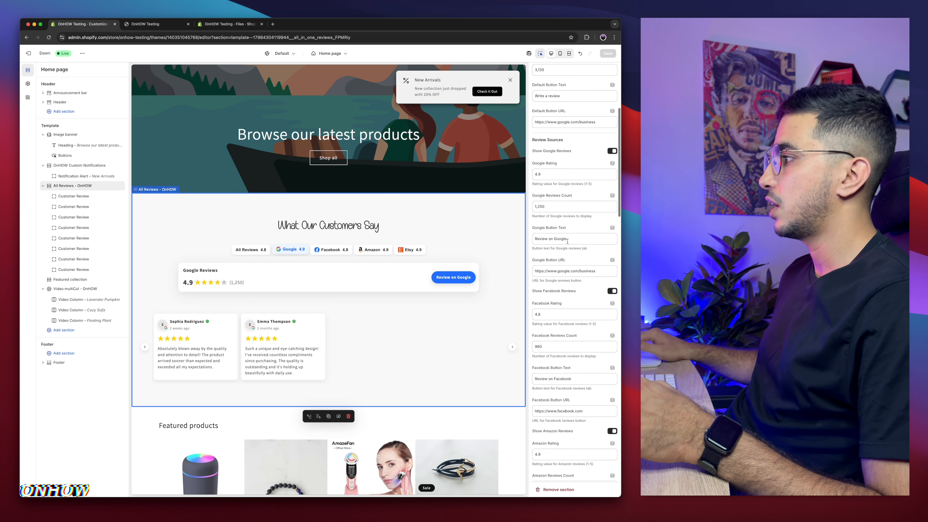
{"action": "left_click", "coordinate": [548, 206]}
{"action": "scroll", "coordinate": [563, 243], "scroll_direction": "down", "scroll_amount": 2}
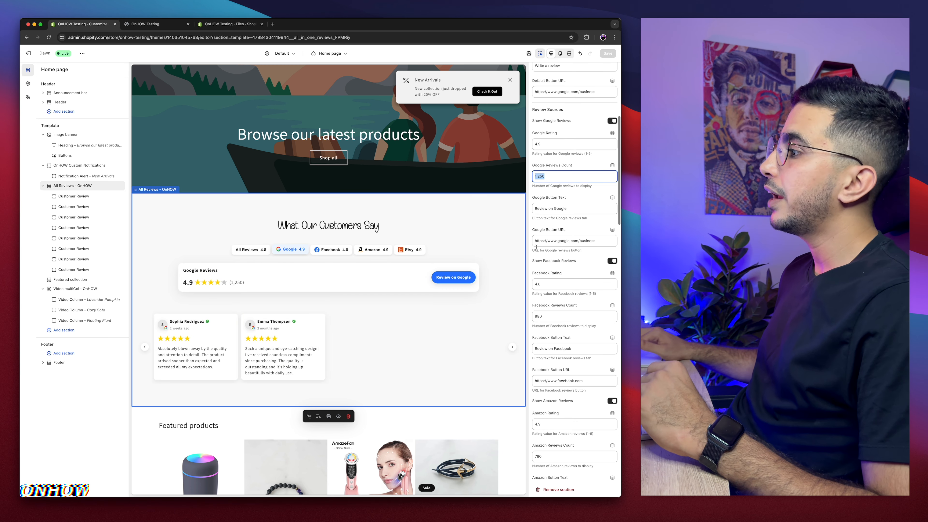
{"action": "triple_click", "coordinate": [573, 210]}
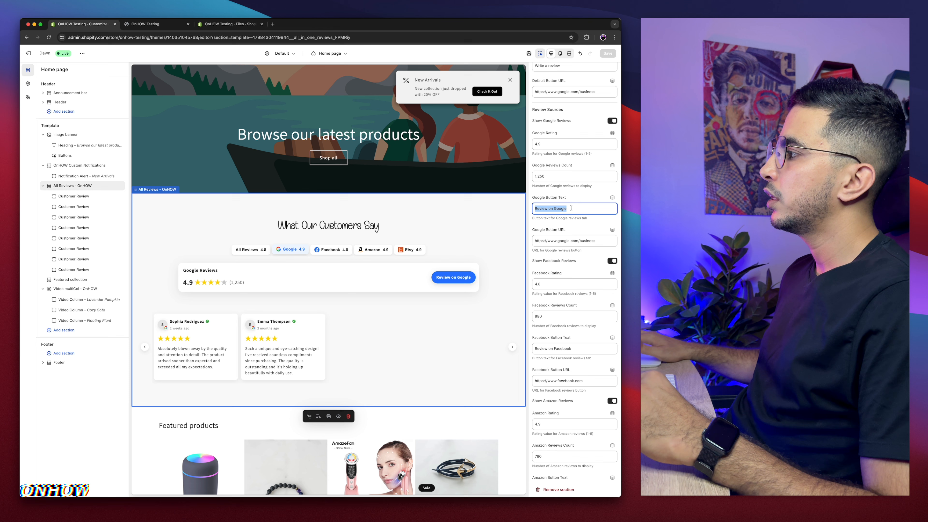
{"action": "triple_click", "coordinate": [580, 241]}
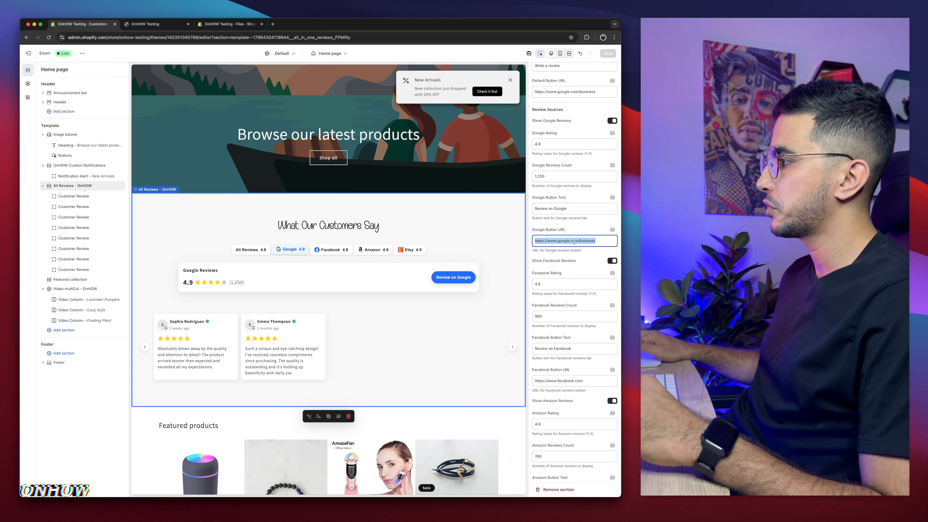
{"action": "scroll", "coordinate": [582, 262], "scroll_direction": "down", "scroll_amount": 3}
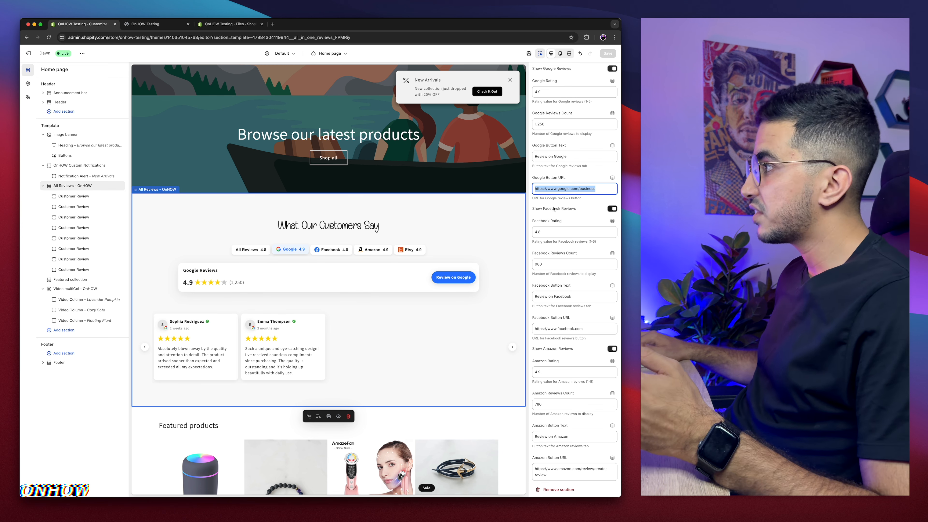
Step: Toggle Show Facebook Reviews off and back on, then review the Amazon and Etsy settings
{"action": "left_click", "coordinate": [611, 209]}
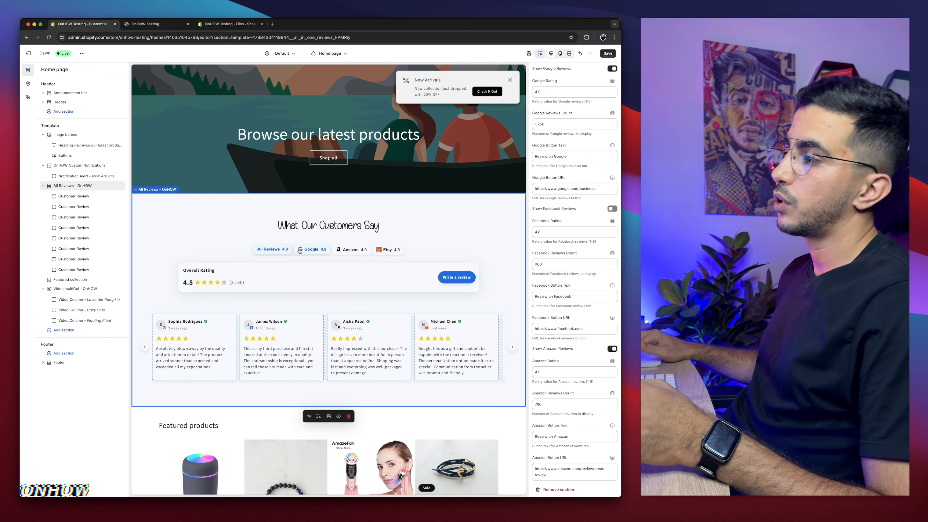
{"action": "left_click", "coordinate": [613, 209]}
{"action": "scroll", "coordinate": [550, 187], "scroll_direction": "up", "scroll_amount": 2}
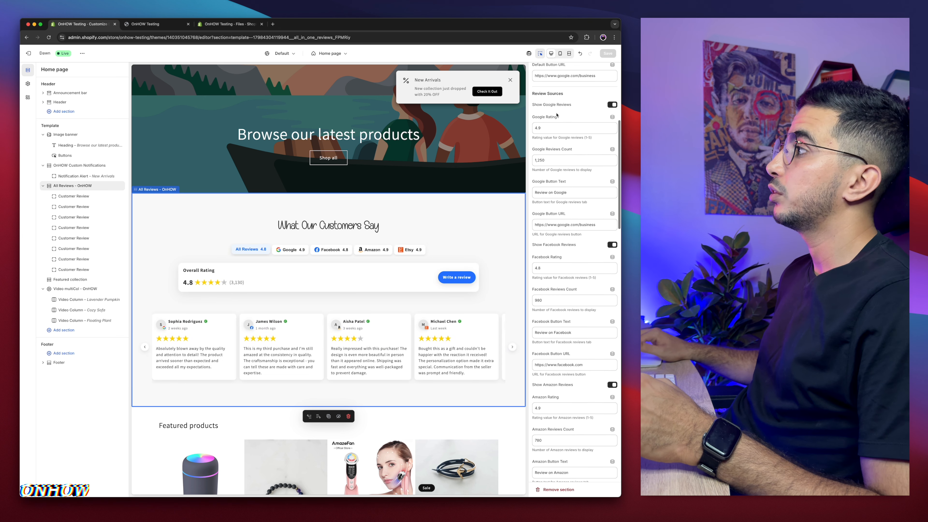
{"action": "scroll", "coordinate": [550, 188], "scroll_direction": "down", "scroll_amount": 10}
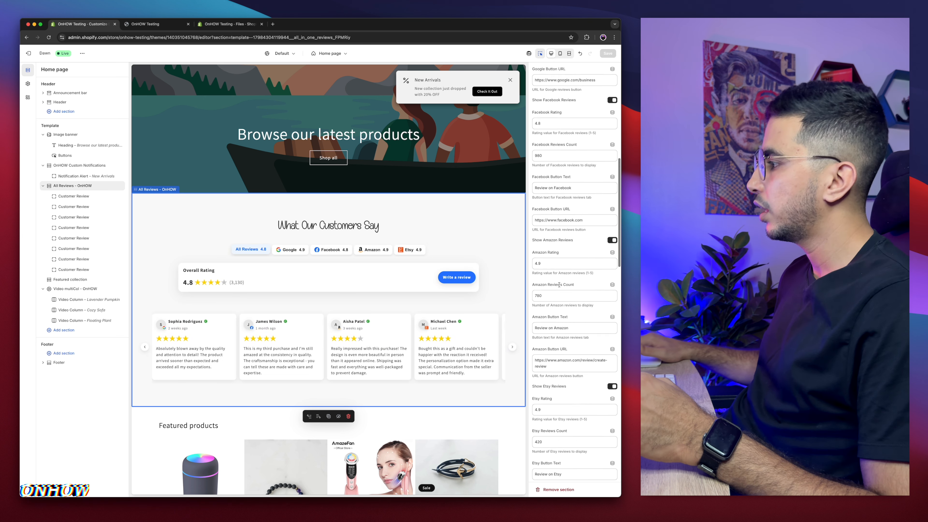
{"action": "scroll", "coordinate": [568, 309], "scroll_direction": "down", "scroll_amount": 9}
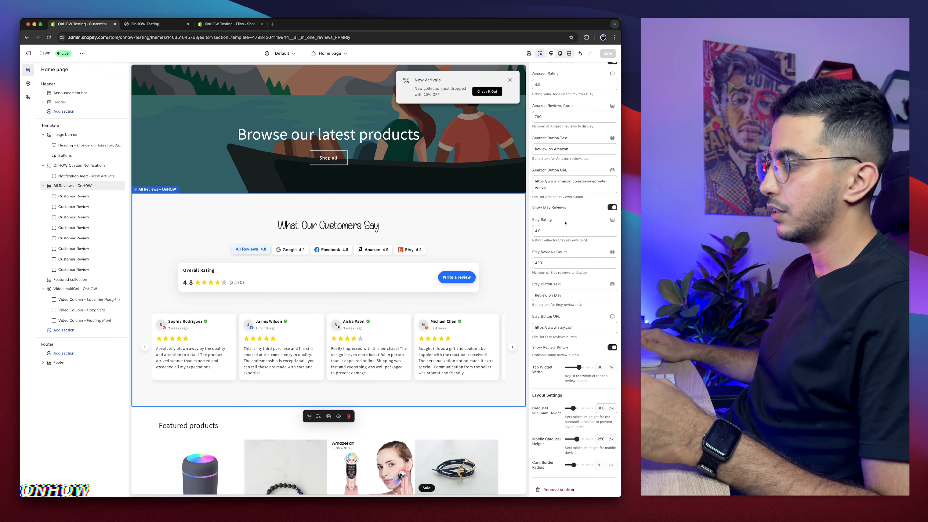
{"action": "scroll", "coordinate": [570, 350], "scroll_direction": "down", "scroll_amount": 3}
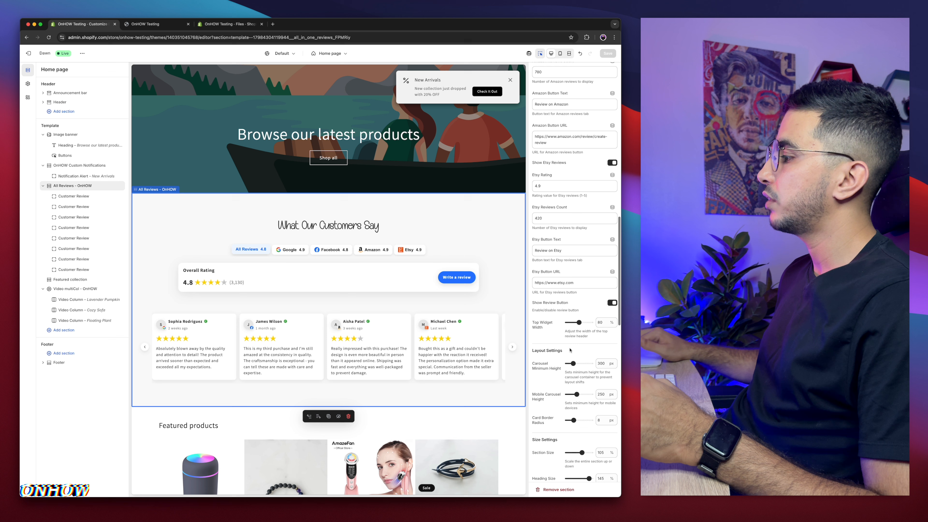
Step: Toggle Show Review Button off and back on to test the write-a-review button
{"action": "left_click", "coordinate": [612, 303]}
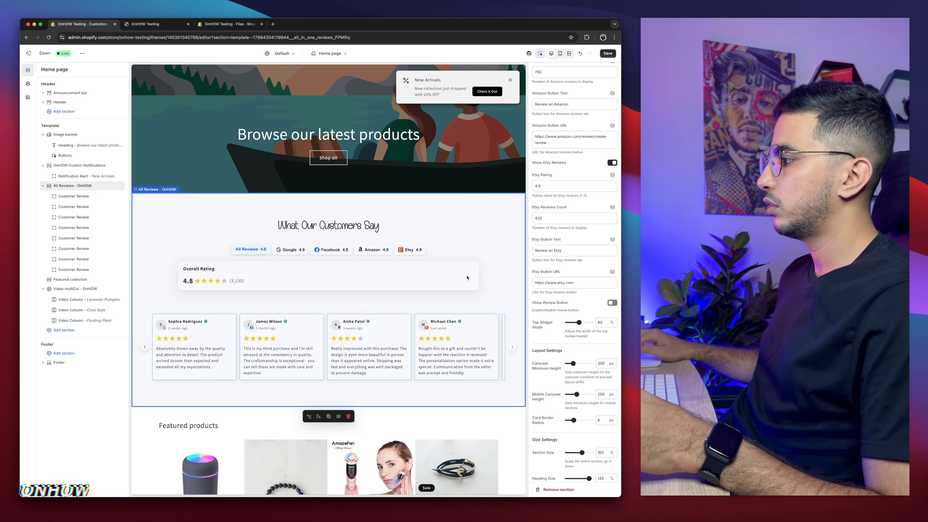
{"action": "left_click", "coordinate": [611, 303]}
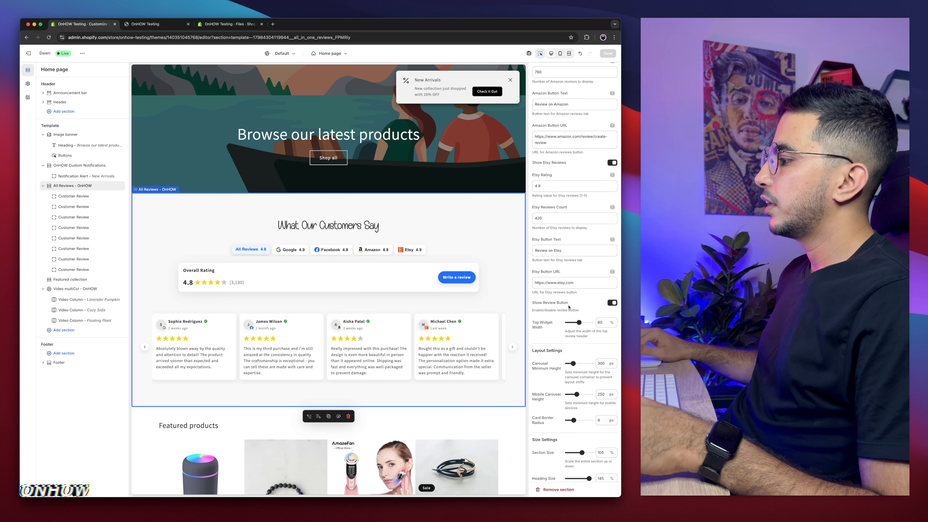
Step: Try the top widget width at 100% and return it to 80%
{"action": "scroll", "coordinate": [569, 278], "scroll_direction": "down", "scroll_amount": 3}
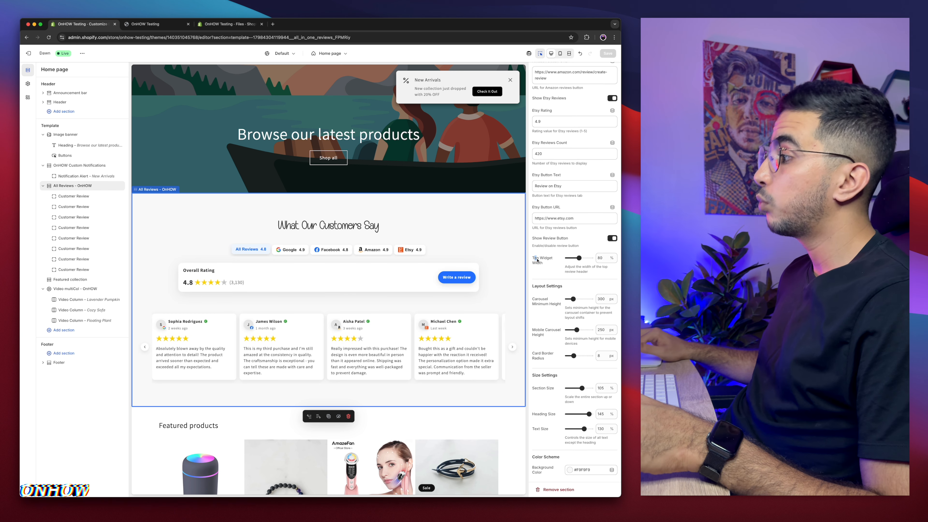
{"action": "left_click", "coordinate": [541, 264]}
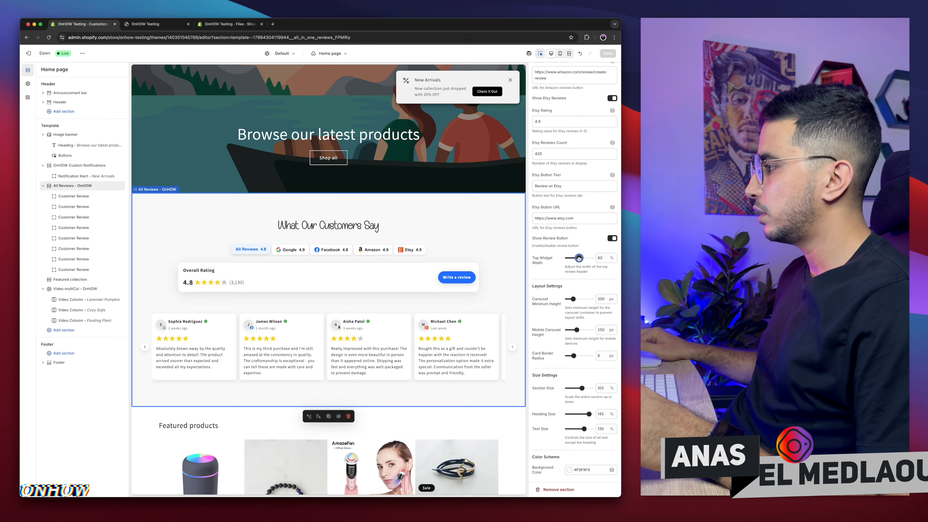
{"action": "left_click_drag", "start_coordinate": [579, 258], "coordinate": [573, 258]}
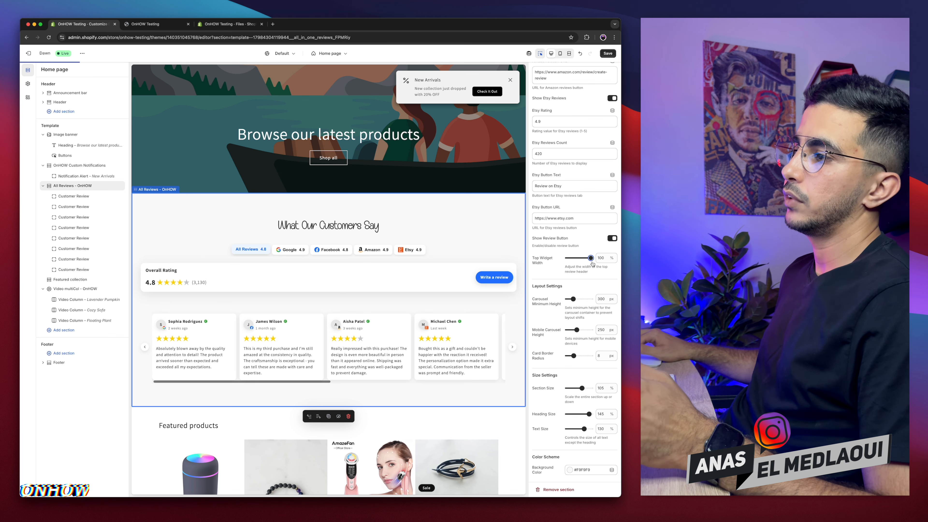
{"action": "left_click_drag", "start_coordinate": [588, 258], "coordinate": [579, 258]}
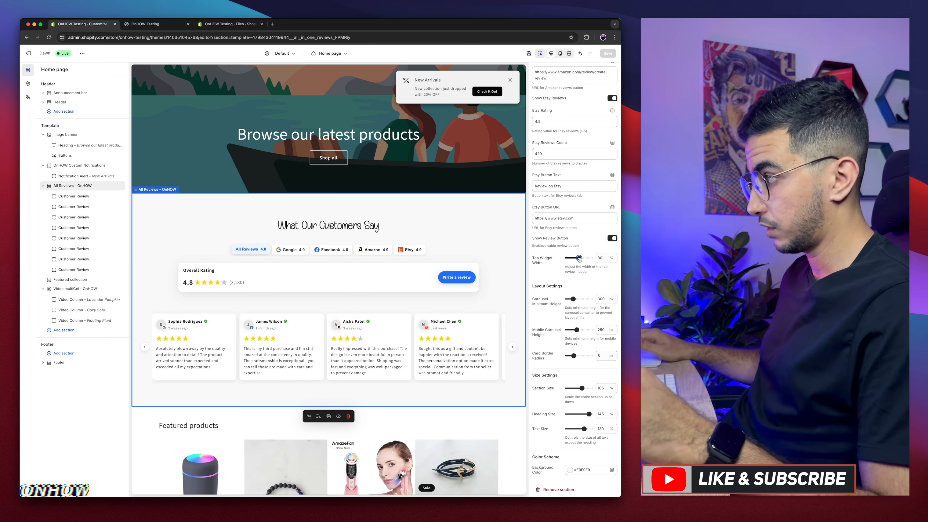
Step: Set the carousel minimum height to 280 px
{"action": "scroll", "coordinate": [550, 295], "scroll_direction": "down", "scroll_amount": 3}
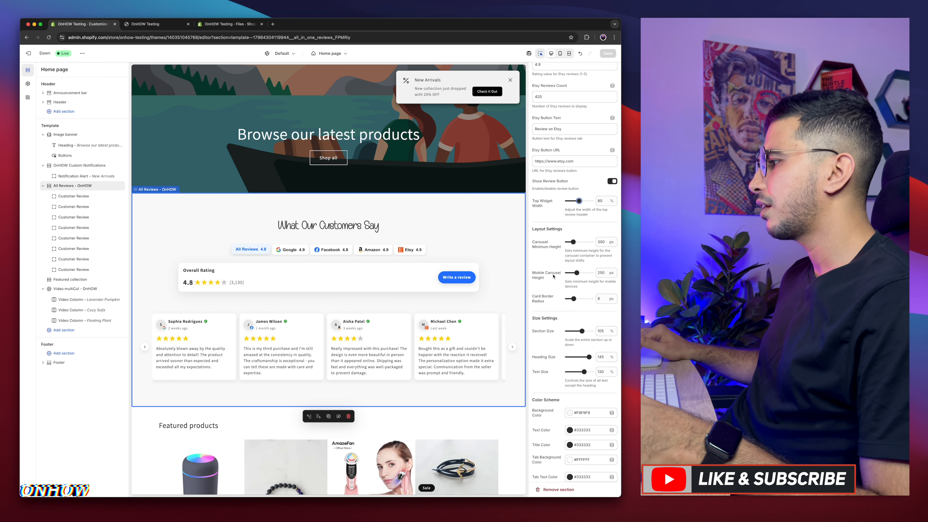
{"action": "scroll", "coordinate": [554, 277], "scroll_direction": "down", "scroll_amount": 1}
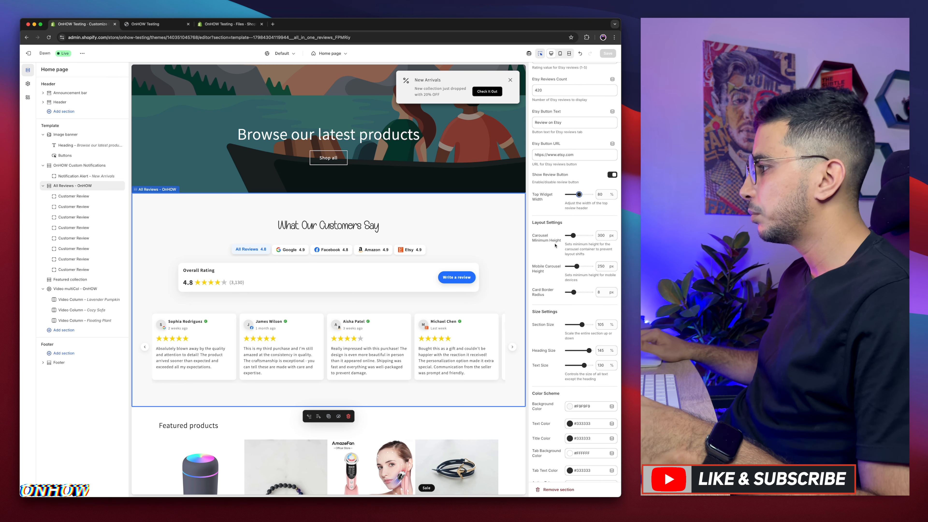
{"action": "left_click_drag", "start_coordinate": [566, 242], "coordinate": [594, 254]}
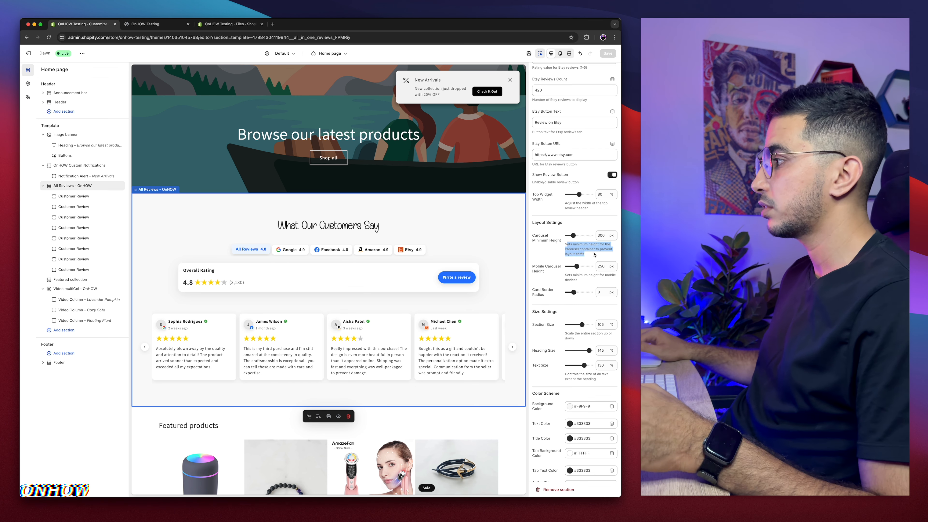
{"action": "left_click", "coordinate": [576, 247]}
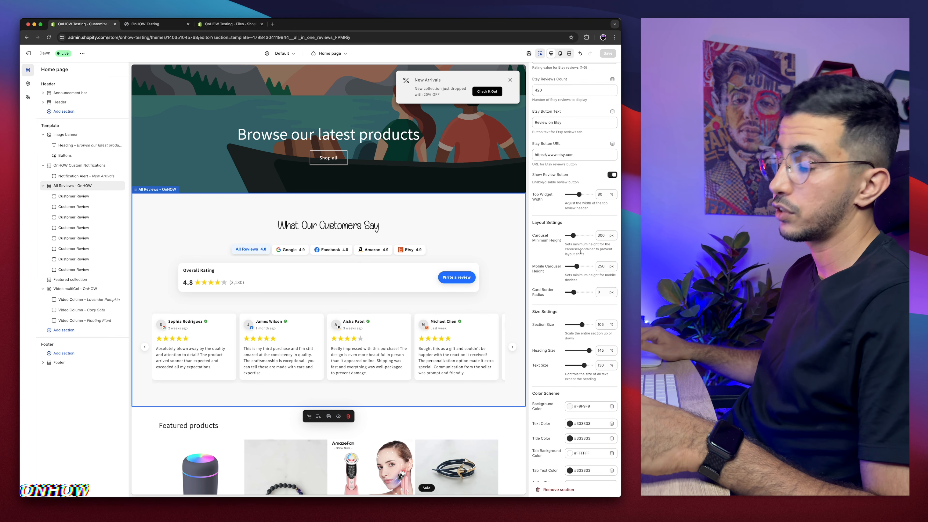
{"action": "left_click_drag", "start_coordinate": [578, 236], "coordinate": [581, 236]}
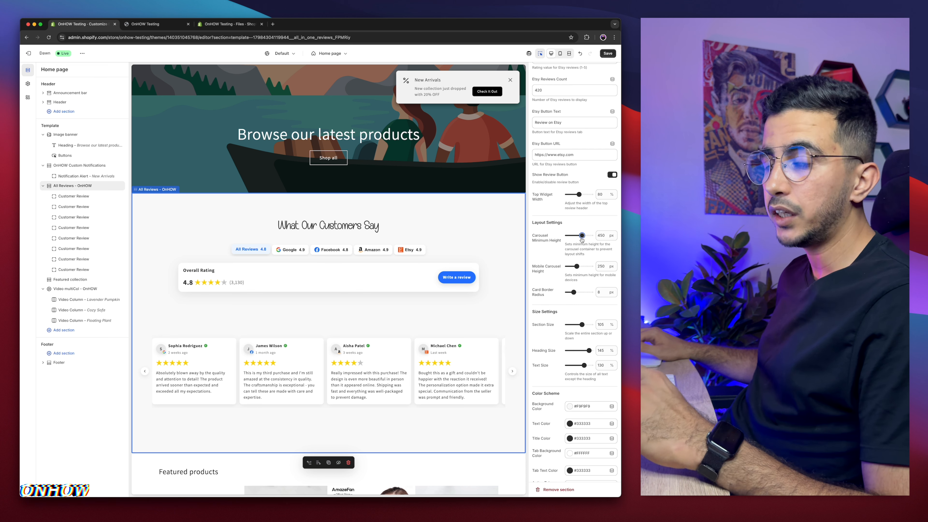
{"action": "left_click_drag", "start_coordinate": [581, 236], "coordinate": [573, 235]}
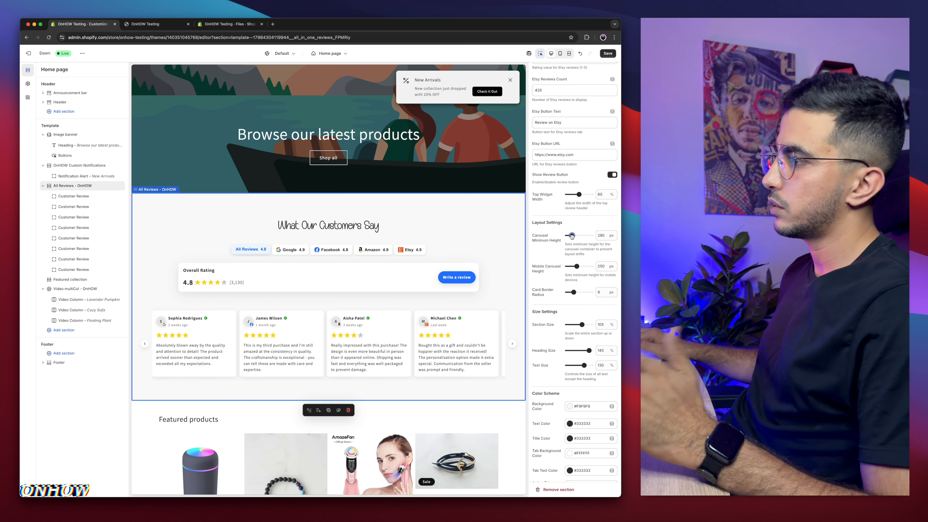
Step: Set the card border radius to 24 px
{"action": "scroll", "coordinate": [547, 248], "scroll_direction": "down", "scroll_amount": 2}
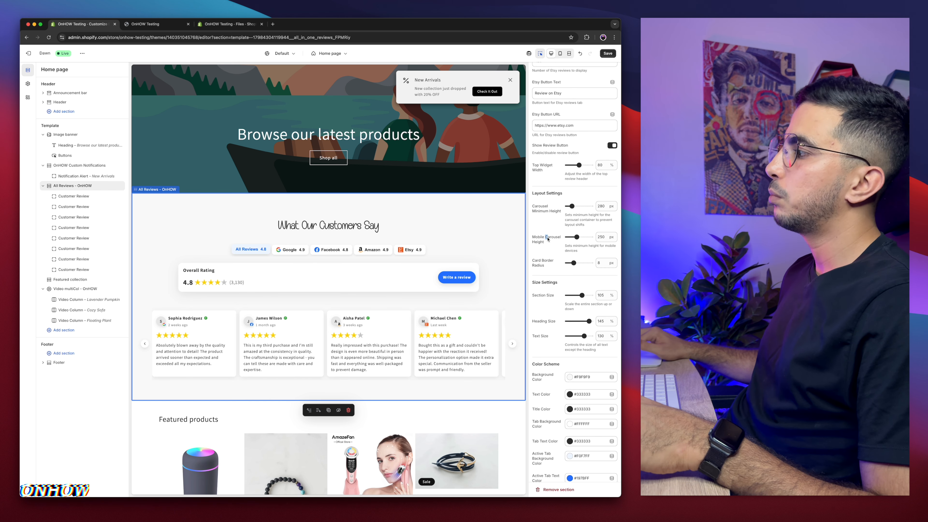
{"action": "left_click_drag", "start_coordinate": [547, 239], "coordinate": [548, 247]}
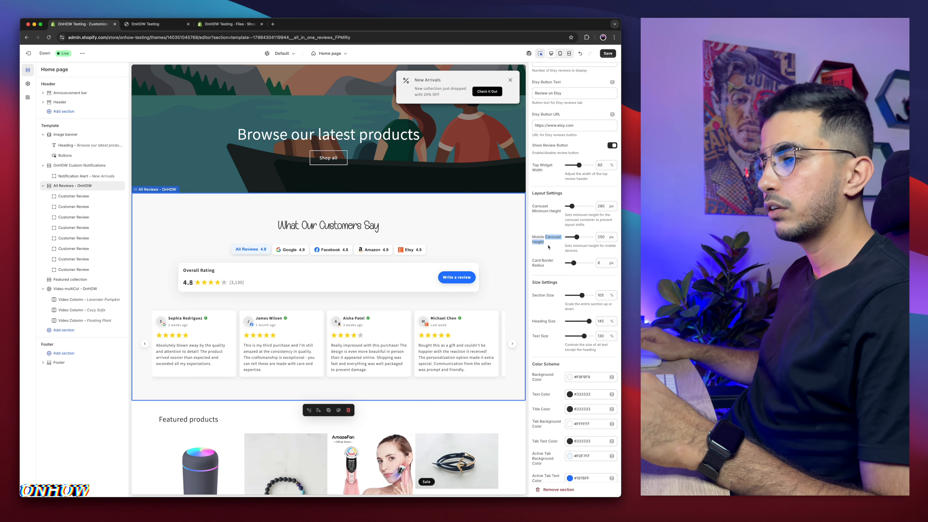
{"action": "scroll", "coordinate": [548, 246], "scroll_direction": "down", "scroll_amount": 2}
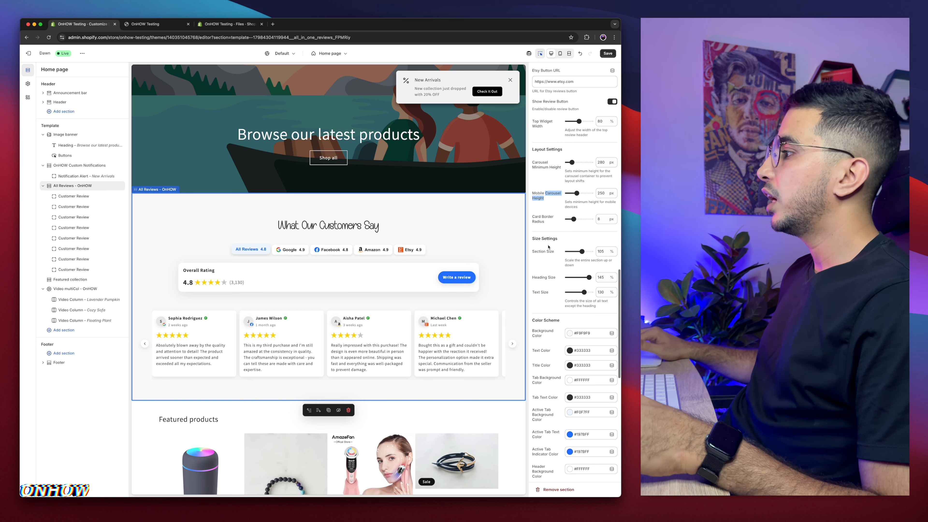
{"action": "left_click", "coordinate": [536, 217]}
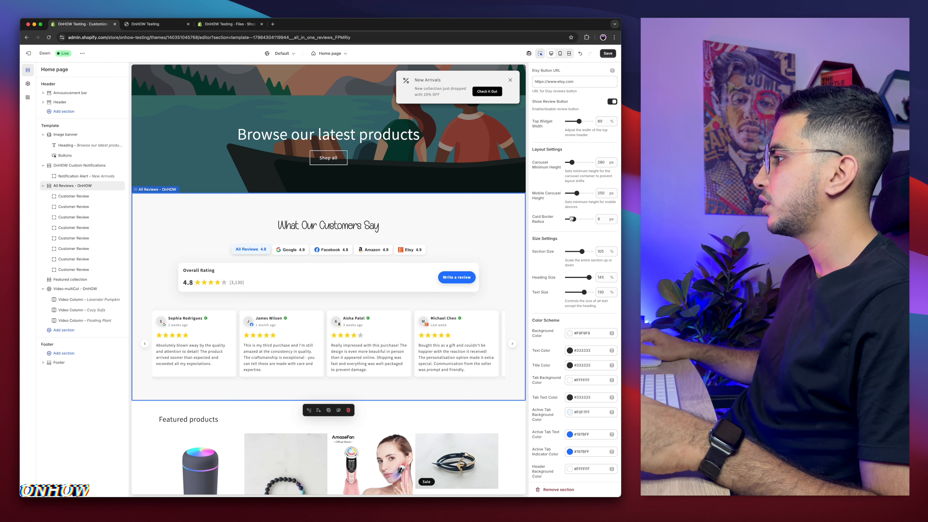
{"action": "left_click_drag", "start_coordinate": [572, 219], "coordinate": [581, 220]}
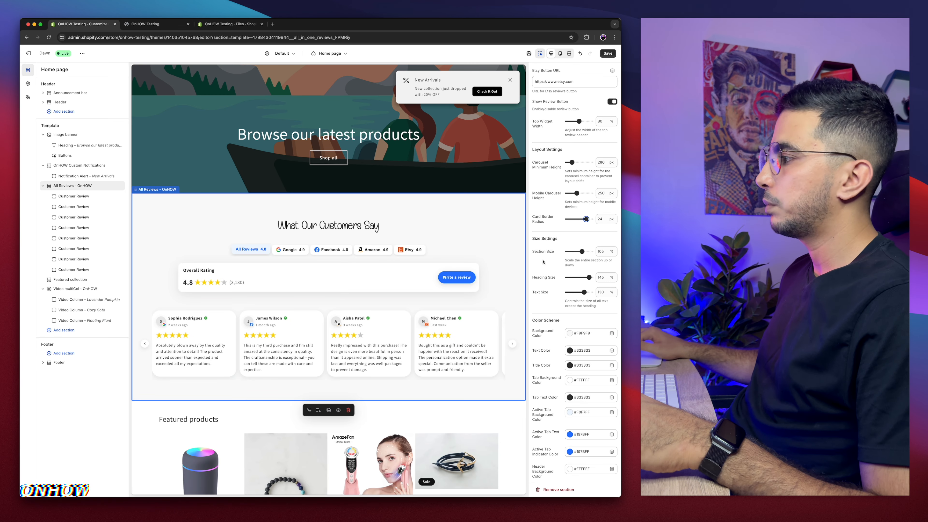
Step: Adjust the section size back to 105%
{"action": "scroll", "coordinate": [550, 246], "scroll_direction": "down", "scroll_amount": 3}
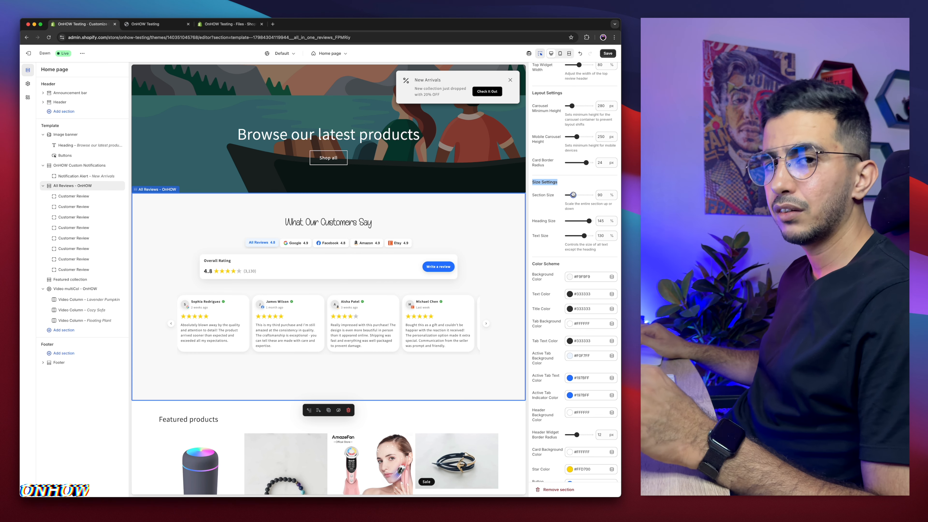
{"action": "left_click_drag", "start_coordinate": [573, 195], "coordinate": [573, 195]}
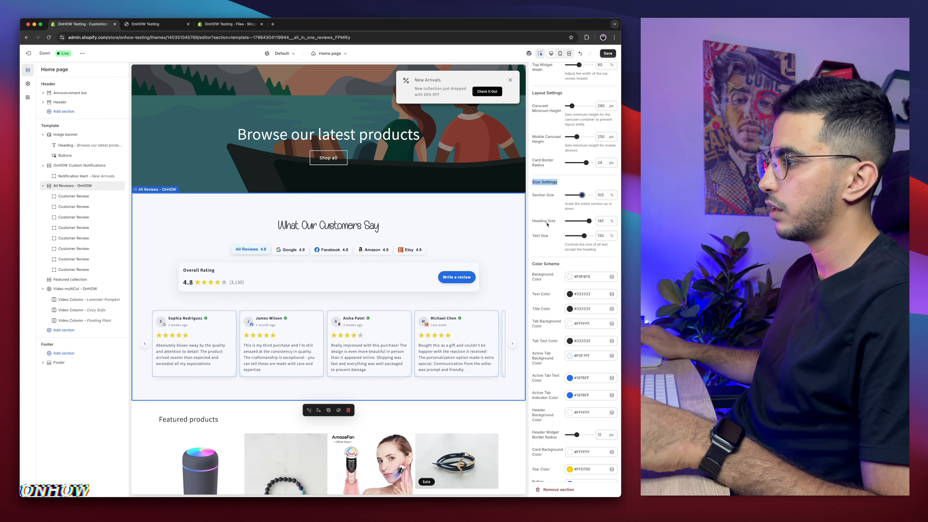
Step: Set the text size to 135%
{"action": "scroll", "coordinate": [558, 250], "scroll_direction": "down", "scroll_amount": 1}
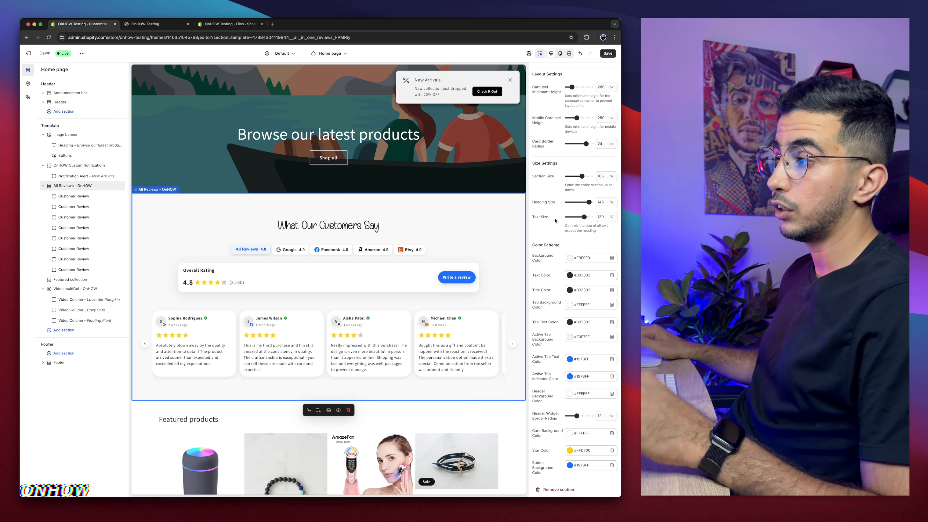
{"action": "left_click_drag", "start_coordinate": [583, 217], "coordinate": [580, 217]}
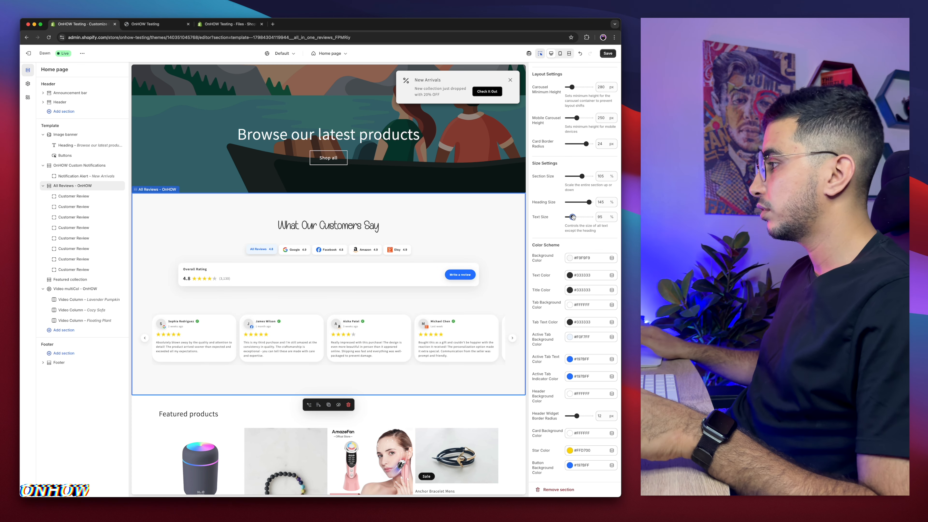
{"action": "left_click_drag", "start_coordinate": [573, 216], "coordinate": [583, 217]}
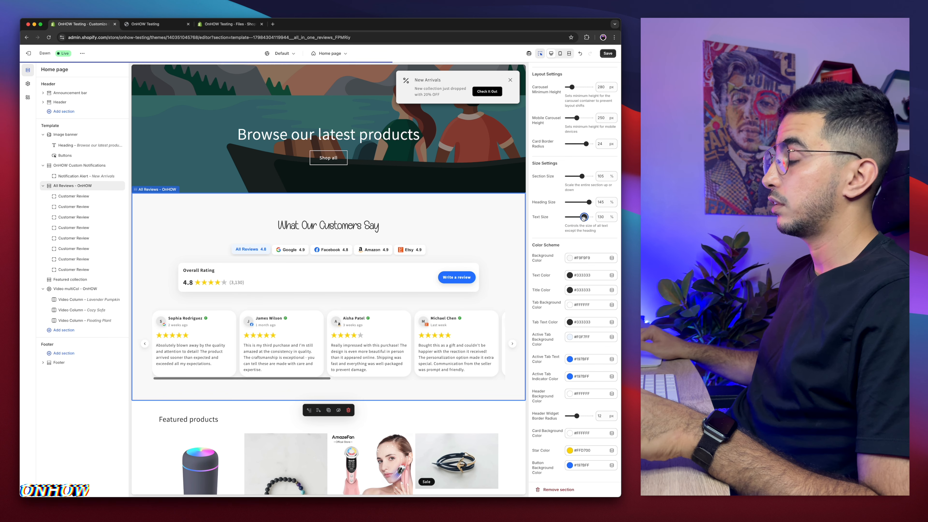
{"action": "left_click_drag", "start_coordinate": [584, 216], "coordinate": [586, 216]}
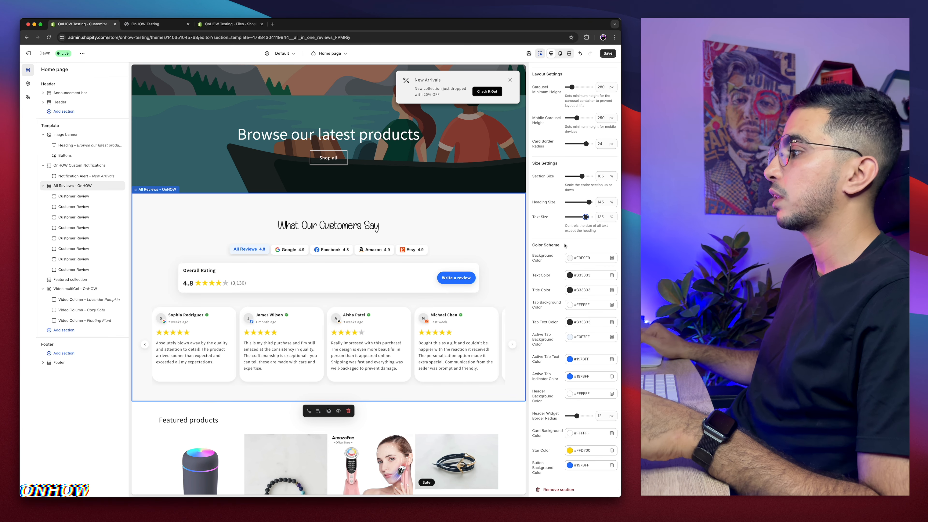
Step: Examine the Color Scheme settings of the reviews section
{"action": "scroll", "coordinate": [564, 245], "scroll_direction": "down", "scroll_amount": 3}
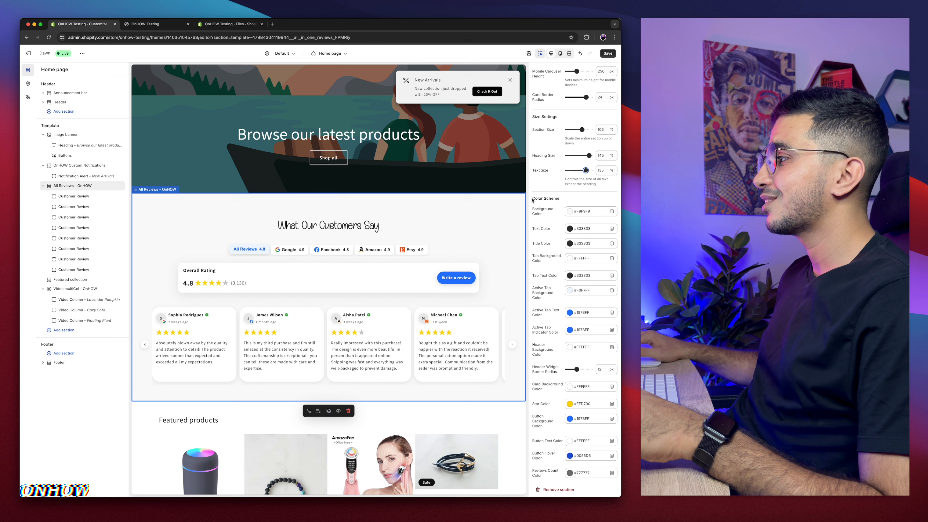
{"action": "left_click_drag", "start_coordinate": [532, 199], "coordinate": [559, 199]}
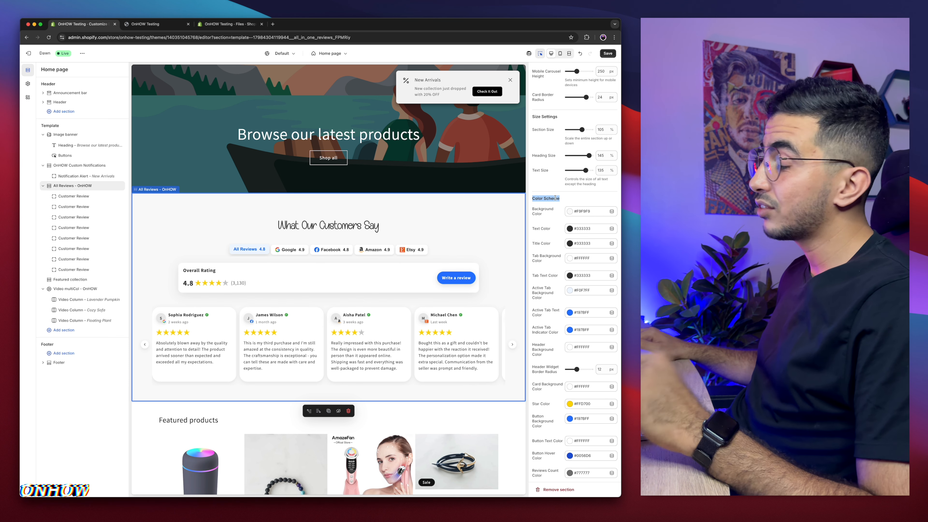
{"action": "scroll", "coordinate": [554, 203], "scroll_direction": "down", "scroll_amount": 6}
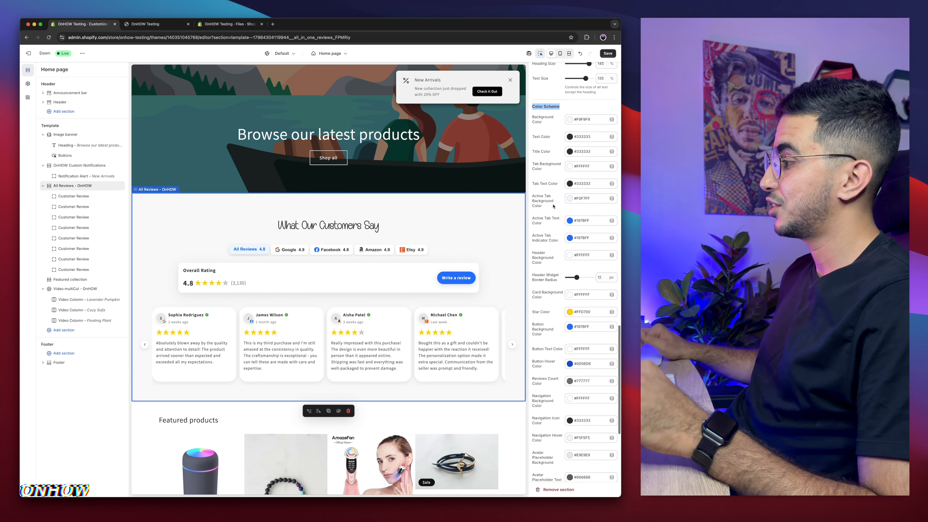
{"action": "scroll", "coordinate": [553, 207], "scroll_direction": "down", "scroll_amount": 11}
{"action": "scroll", "coordinate": [552, 207], "scroll_direction": "up", "scroll_amount": 10}
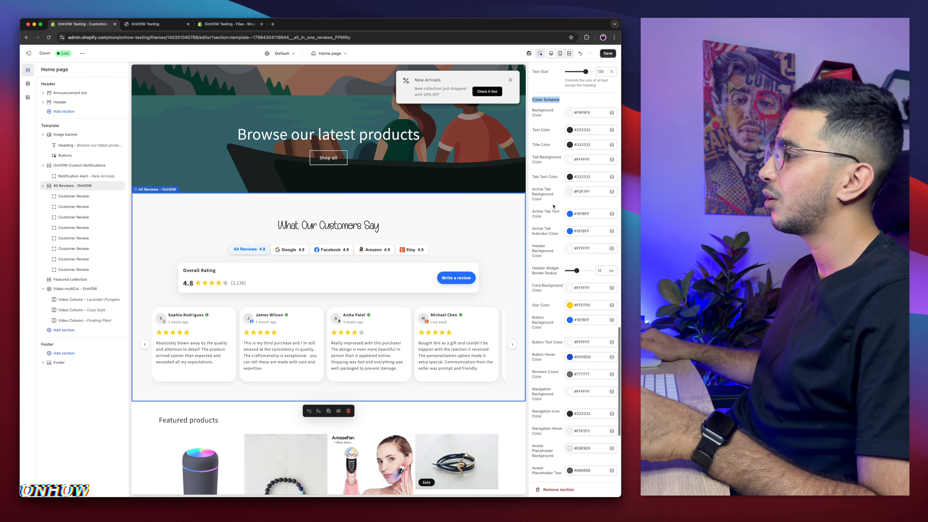
{"action": "scroll", "coordinate": [553, 206], "scroll_direction": "up", "scroll_amount": 5}
{"action": "scroll", "coordinate": [553, 205], "scroll_direction": "down", "scroll_amount": 7}
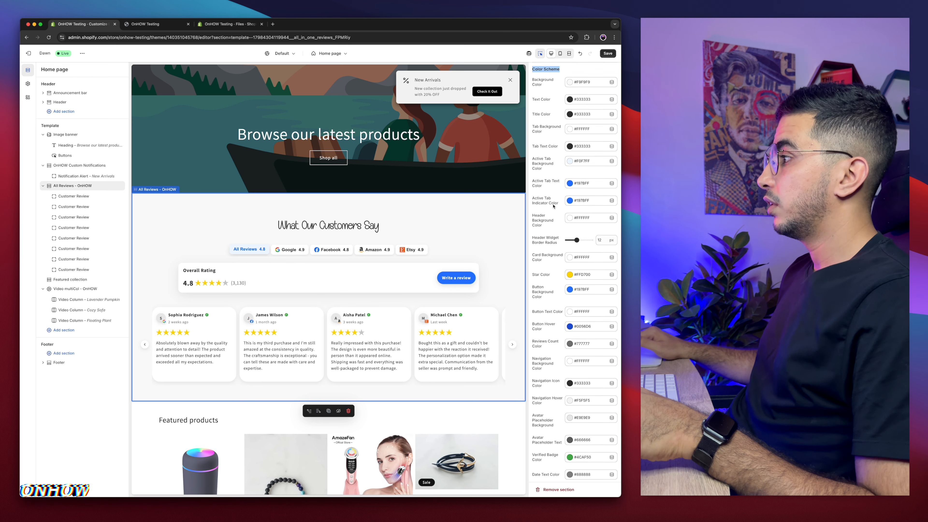
{"action": "scroll", "coordinate": [552, 206], "scroll_direction": "up", "scroll_amount": 3}
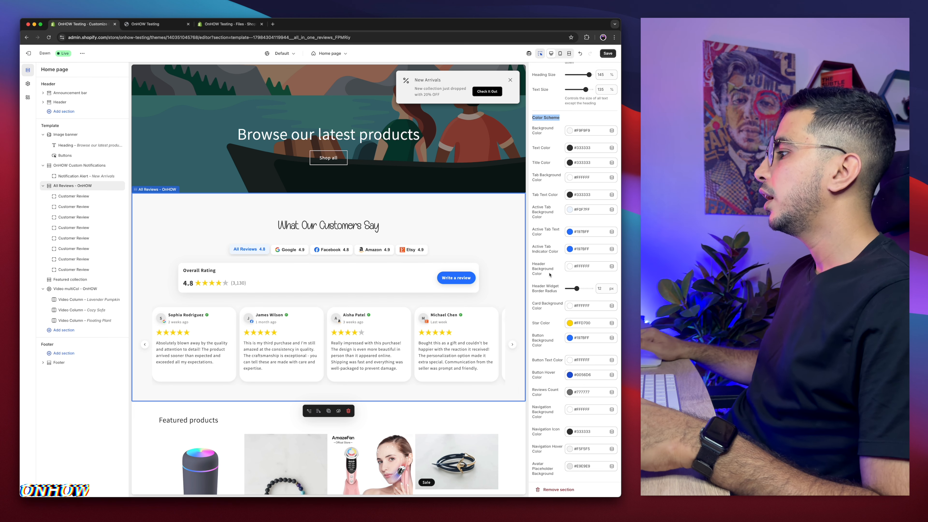
{"action": "scroll", "coordinate": [546, 254], "scroll_direction": "down", "scroll_amount": 2}
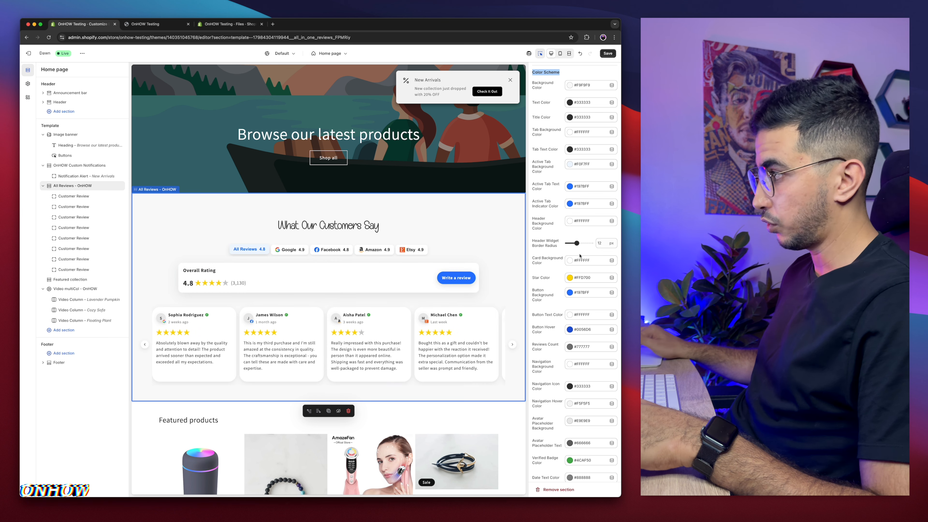
Step: Set the header widget border radius to 16 px and save the theme
{"action": "left_click_drag", "start_coordinate": [577, 243], "coordinate": [586, 243]}
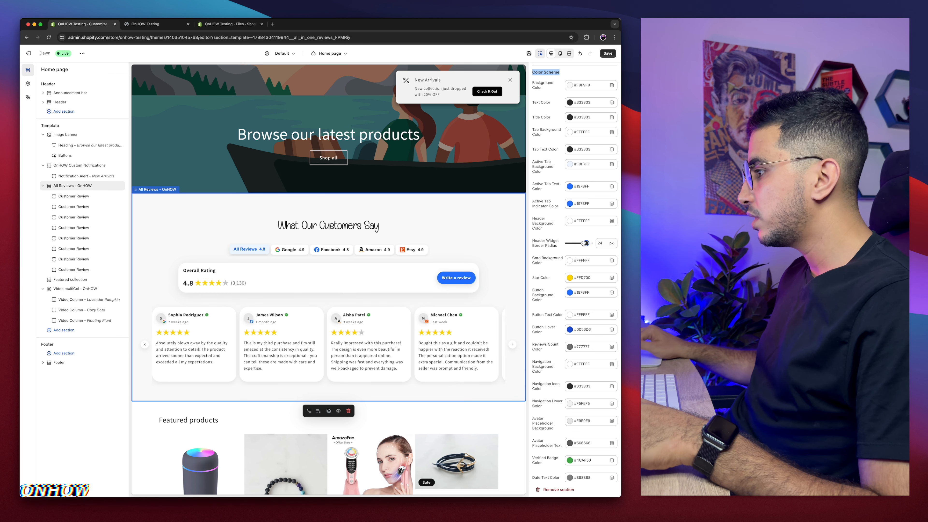
{"action": "left_click_drag", "start_coordinate": [579, 243], "coordinate": [579, 243]}
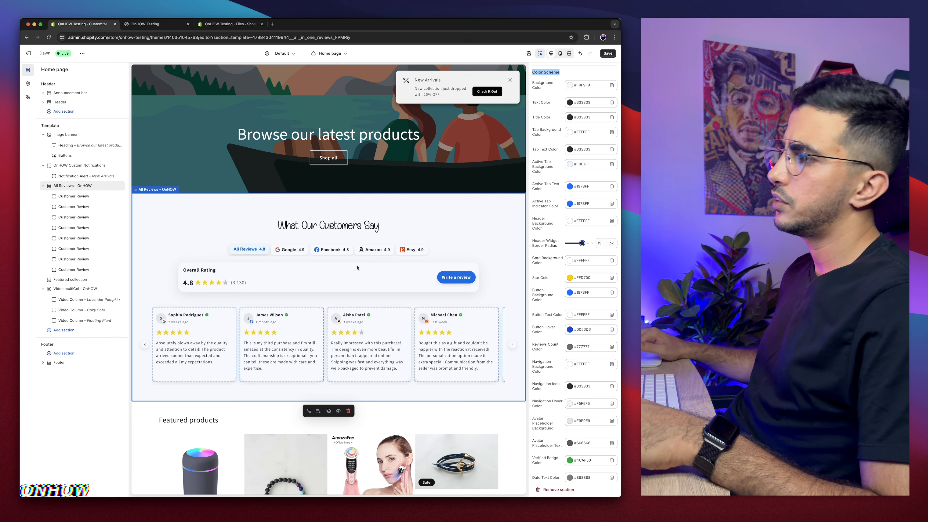
{"action": "scroll", "coordinate": [548, 258], "scroll_direction": "down", "scroll_amount": 1}
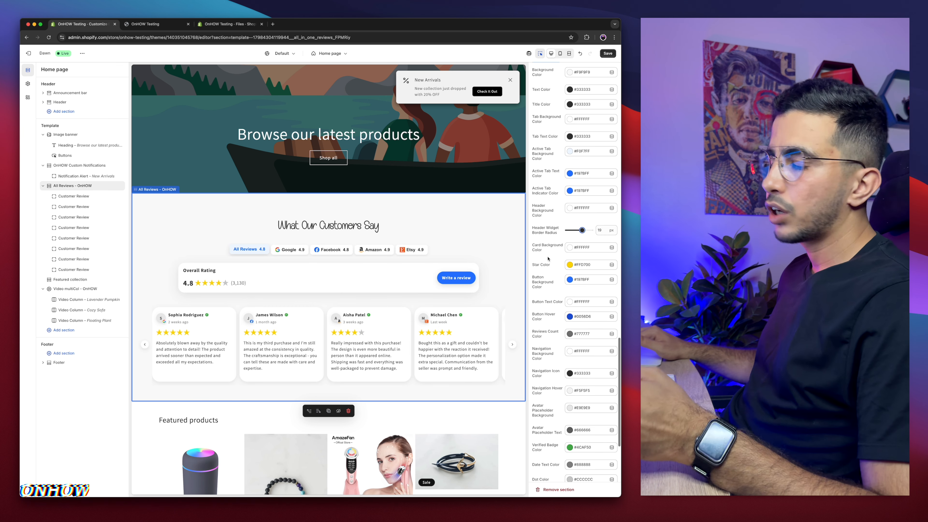
{"action": "scroll", "coordinate": [548, 258], "scroll_direction": "down", "scroll_amount": 5}
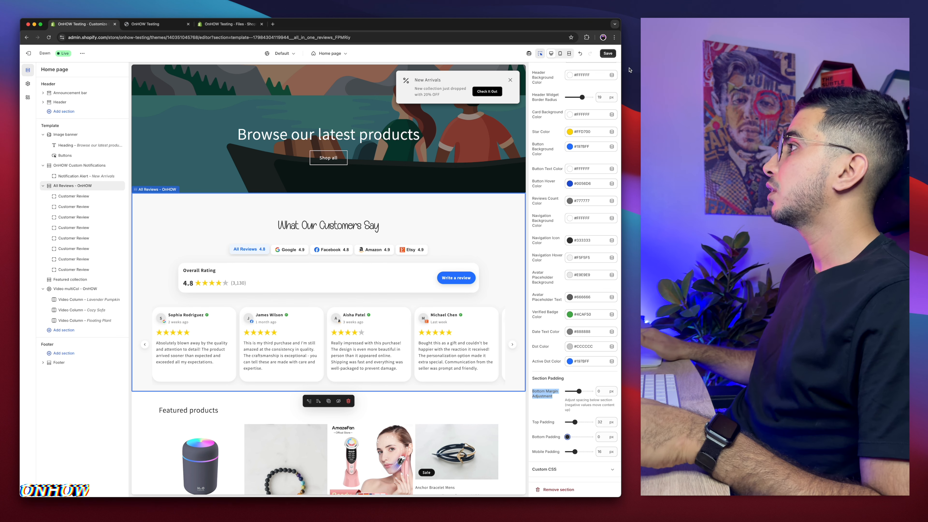
{"action": "left_click", "coordinate": [609, 54]}
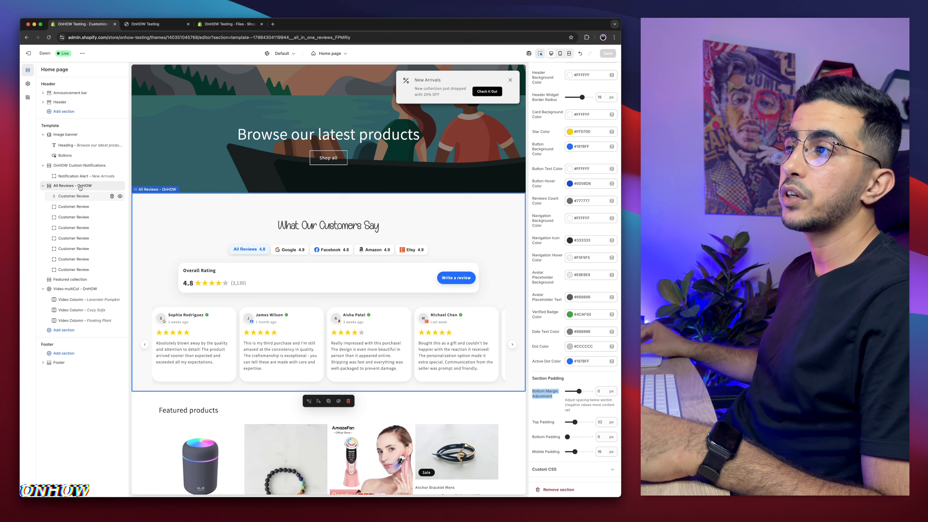
Step: Set the first customer review's reviewer image to the woman-in-jean photo from the files library
{"action": "left_click", "coordinate": [72, 197]}
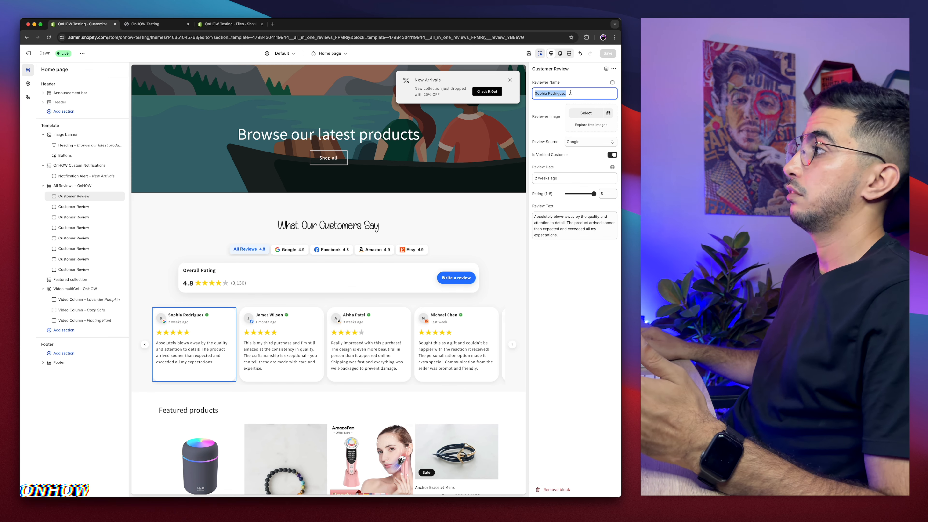
{"action": "left_click", "coordinate": [570, 92]}
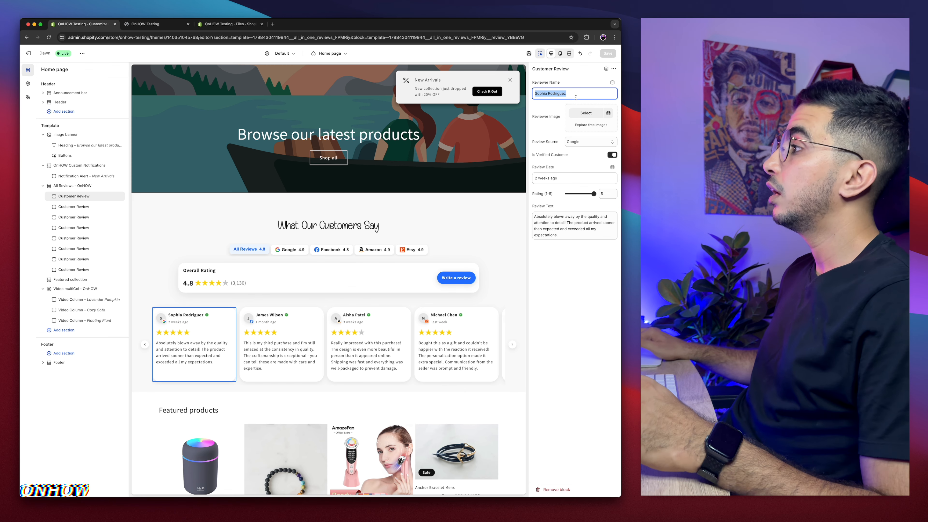
{"action": "left_click", "coordinate": [584, 113]}
{"action": "scroll", "coordinate": [322, 283], "scroll_direction": "down", "scroll_amount": 10}
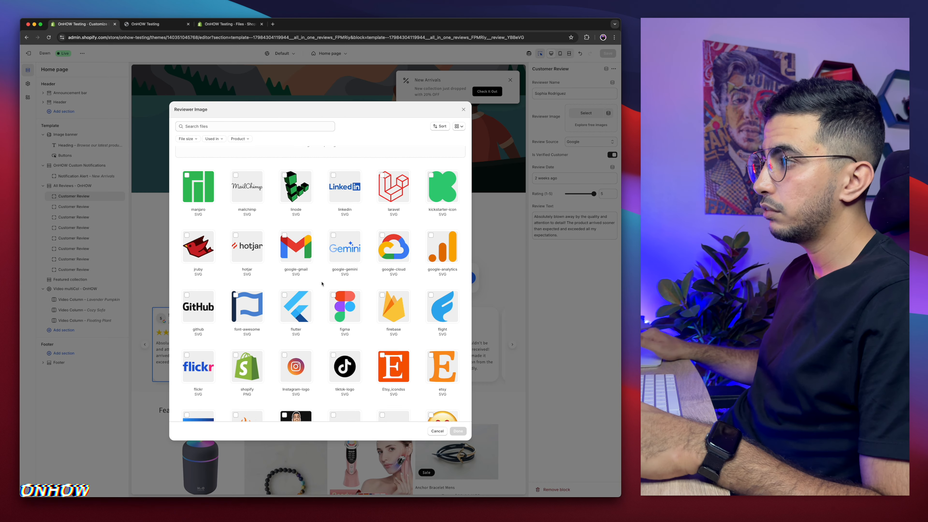
{"action": "scroll", "coordinate": [322, 283], "scroll_direction": "down", "scroll_amount": 5}
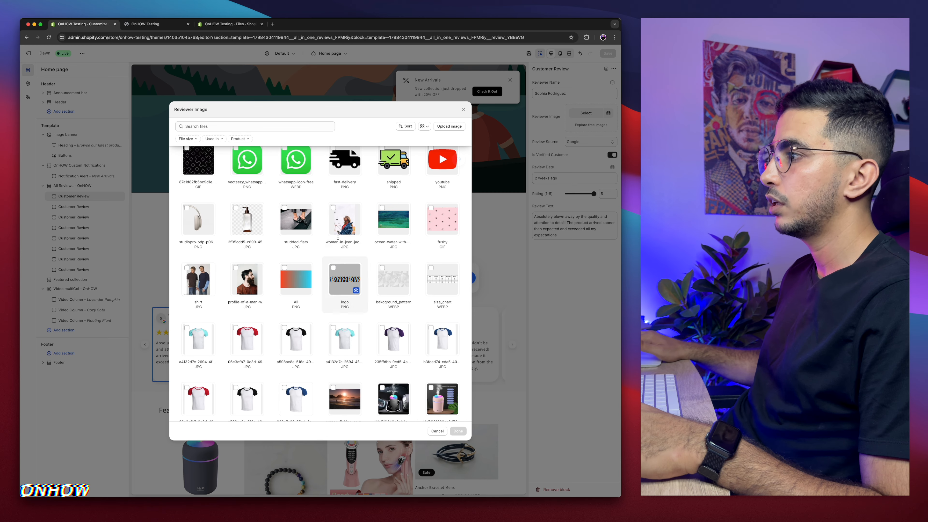
{"action": "left_click", "coordinate": [345, 221]}
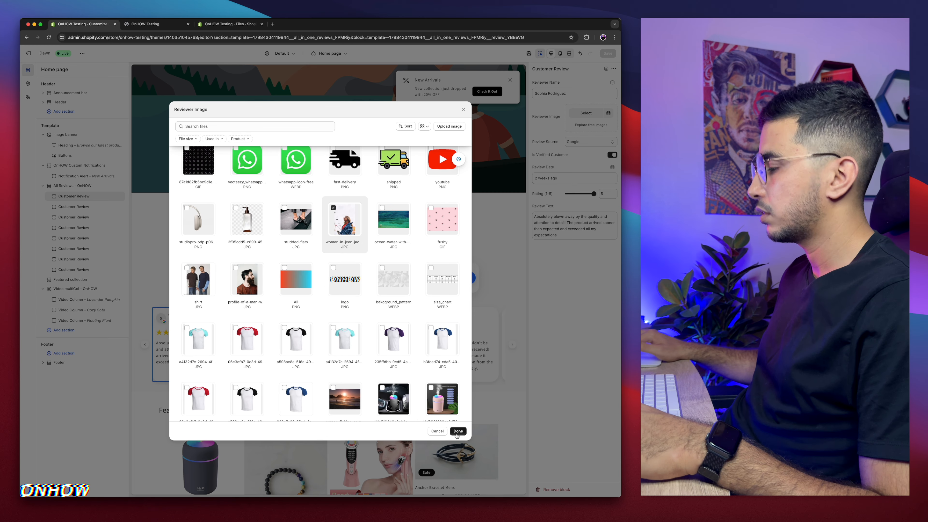
{"action": "left_click", "coordinate": [457, 432]}
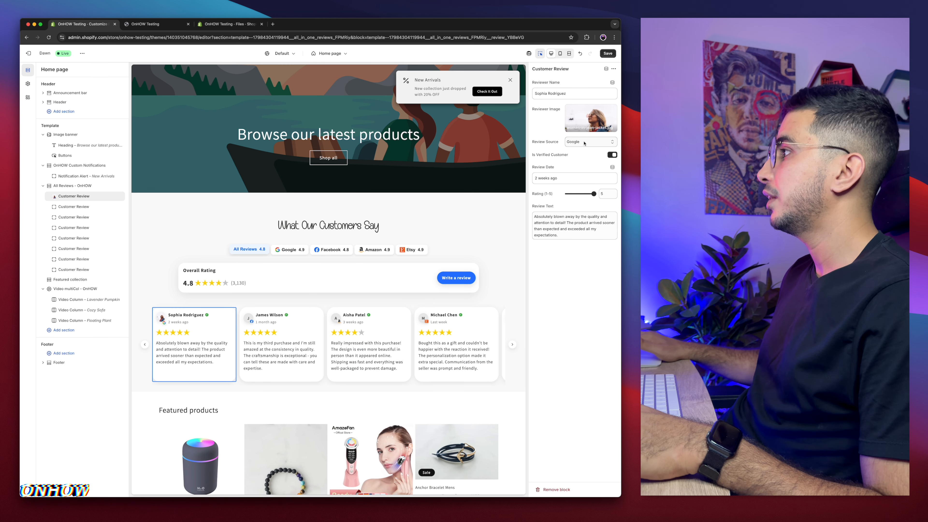
Step: Try the review source options and toggle the first review's verified customer badge off and back on
{"action": "left_click", "coordinate": [567, 142]}
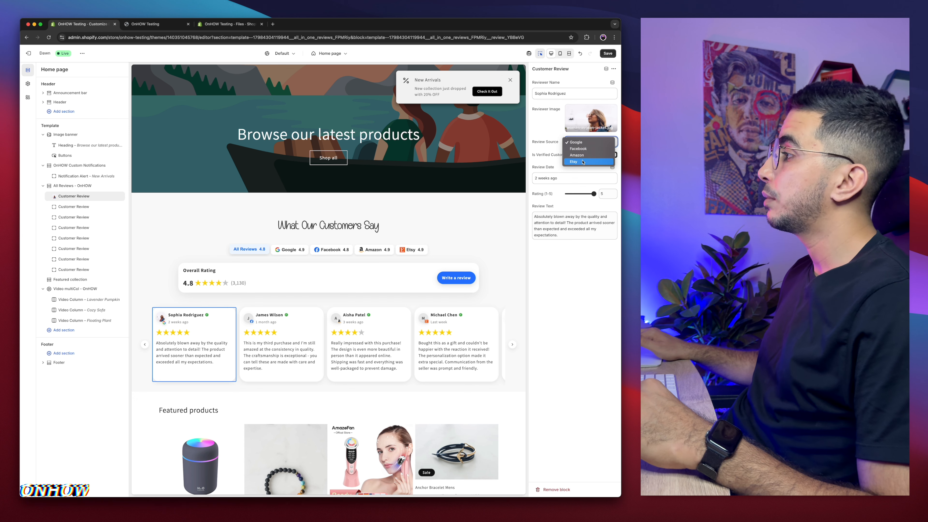
{"action": "left_click", "coordinate": [581, 143]}
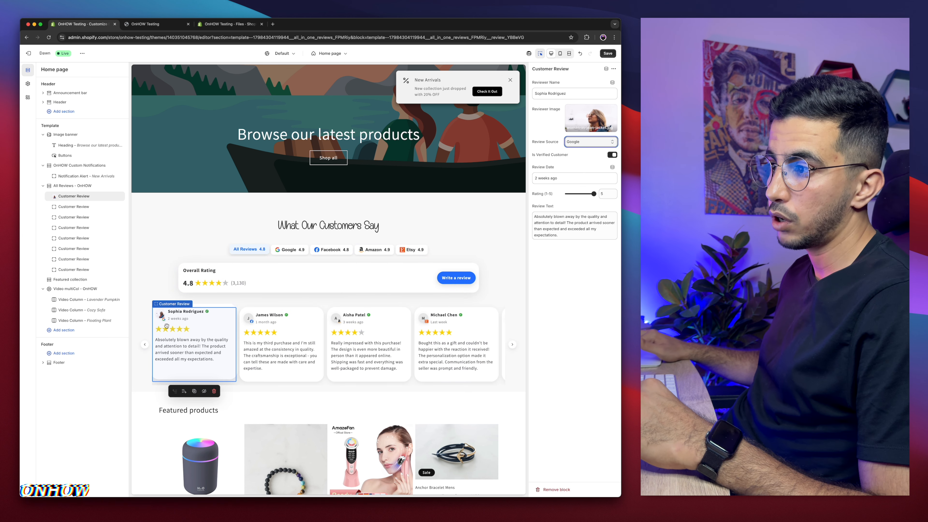
{"action": "scroll", "coordinate": [160, 322], "scroll_direction": "up", "scroll_amount": 5}
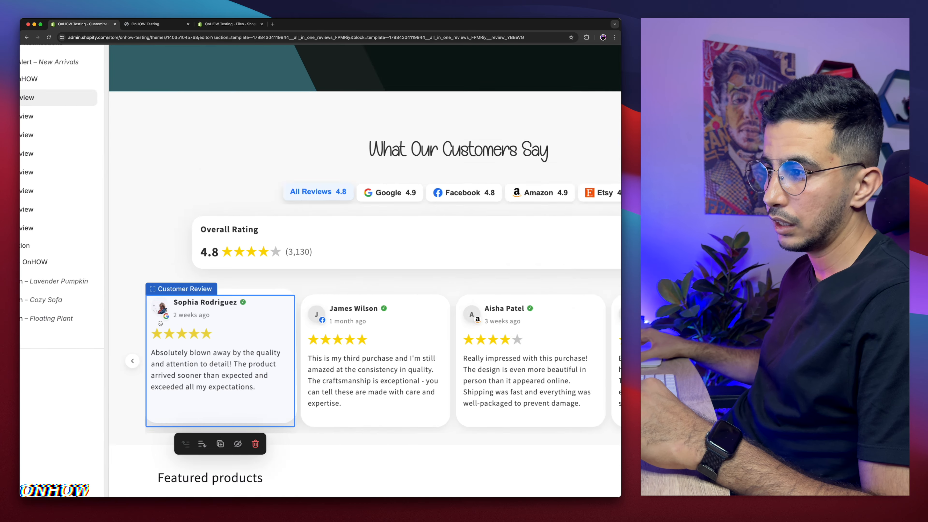
{"action": "scroll", "coordinate": [172, 318], "scroll_direction": "down", "scroll_amount": 5}
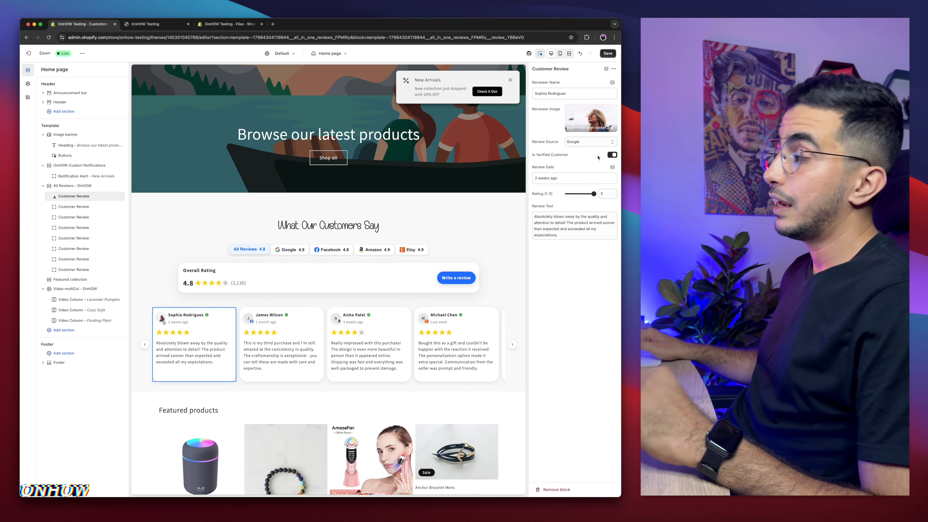
{"action": "left_click", "coordinate": [611, 155]}
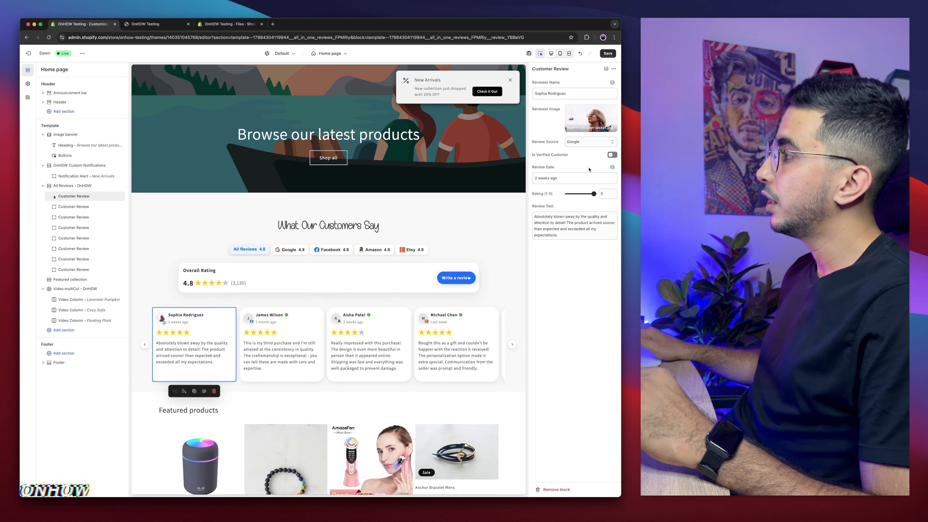
{"action": "left_click", "coordinate": [612, 154]}
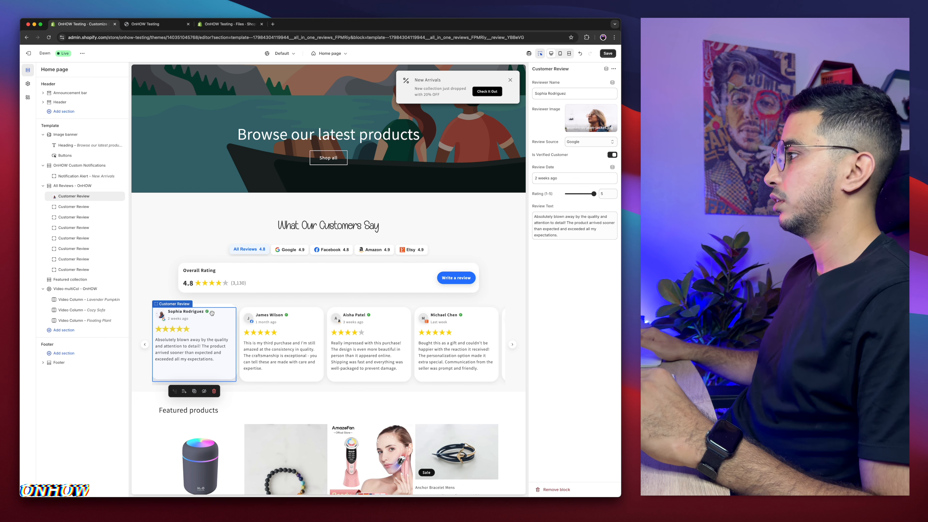
Step: Examine the first review's date, rating slider and review text fields
{"action": "left_click", "coordinate": [568, 177]}
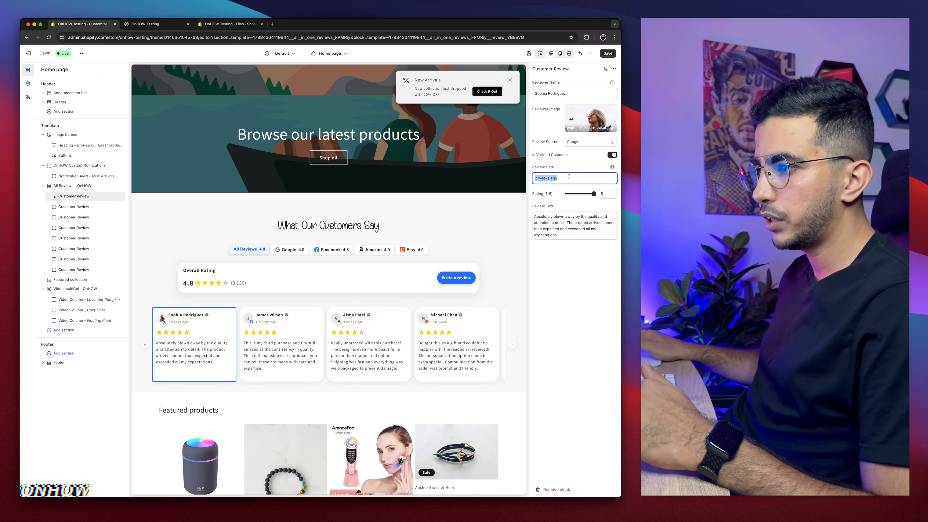
{"action": "left_click", "coordinate": [559, 178]}
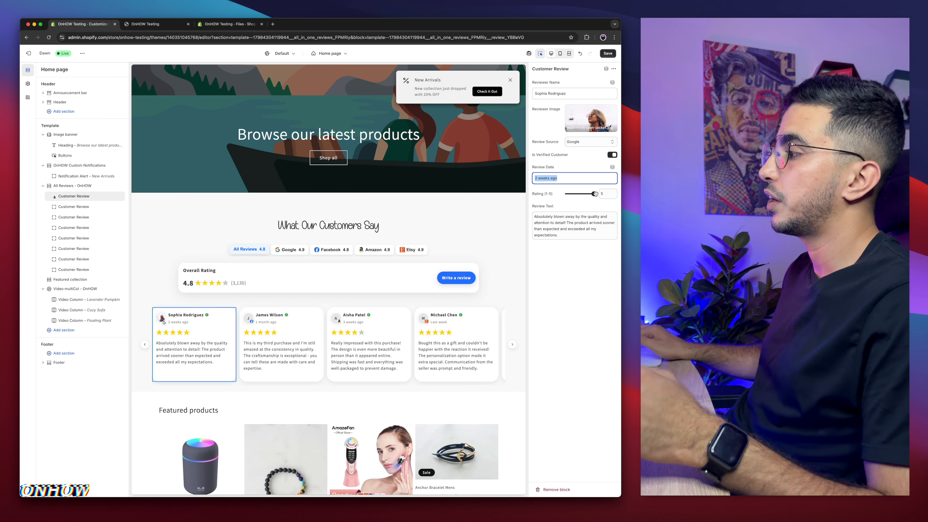
{"action": "left_click", "coordinate": [592, 193]}
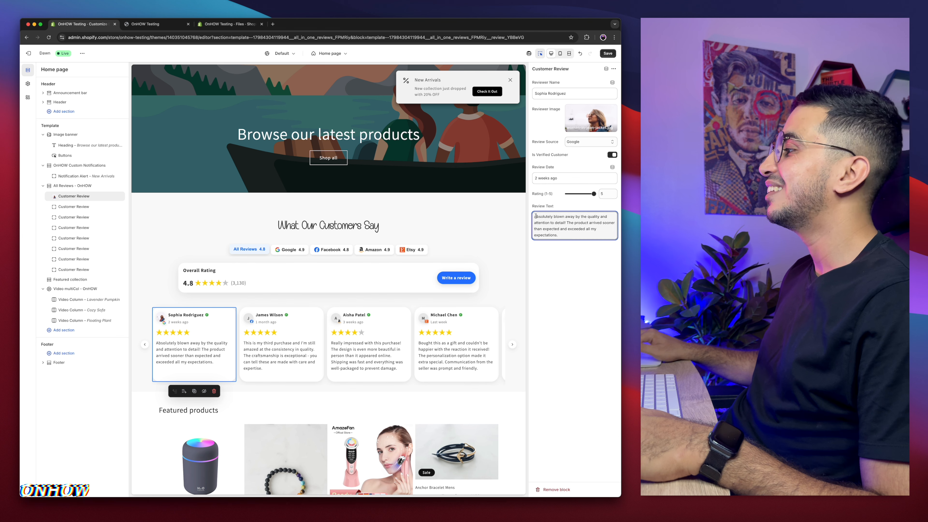
{"action": "left_click_drag", "start_coordinate": [536, 218], "coordinate": [580, 244]}
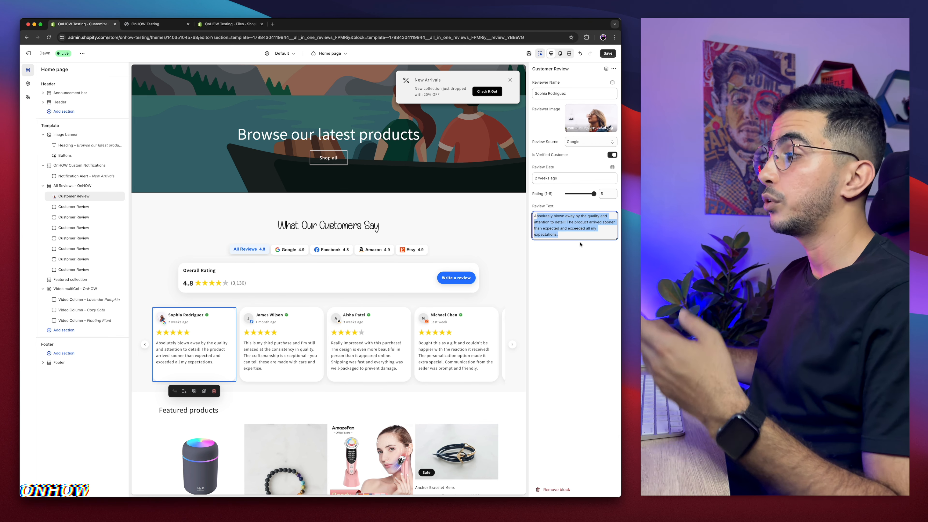
{"action": "left_click", "coordinate": [565, 232]}
{"action": "triple_click", "coordinate": [565, 232]}
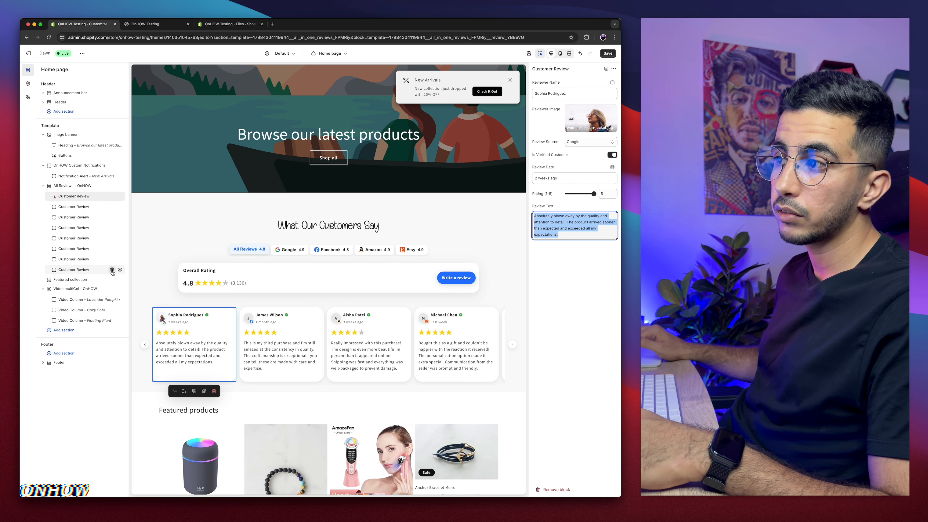
Step: Add a new Customer Review block at the end of the reviews section
{"action": "left_click", "coordinate": [112, 270]}
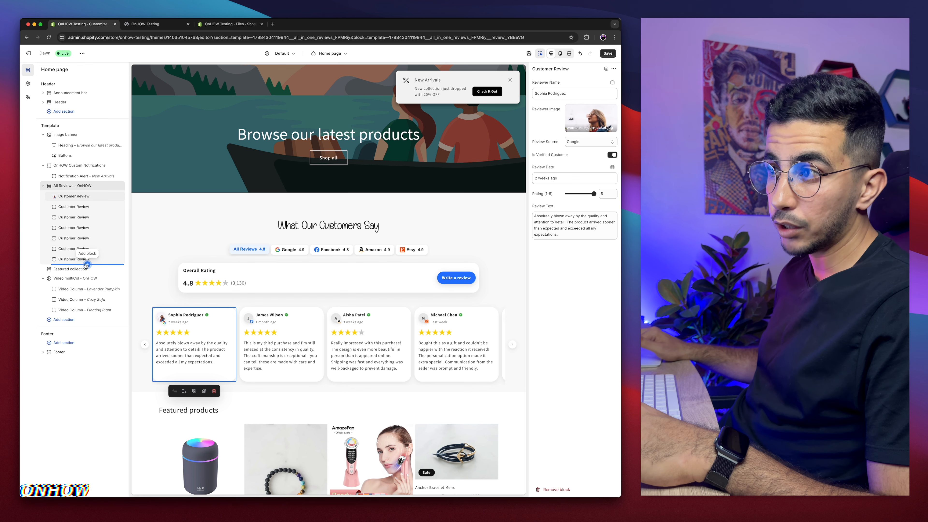
{"action": "left_click", "coordinate": [87, 263]}
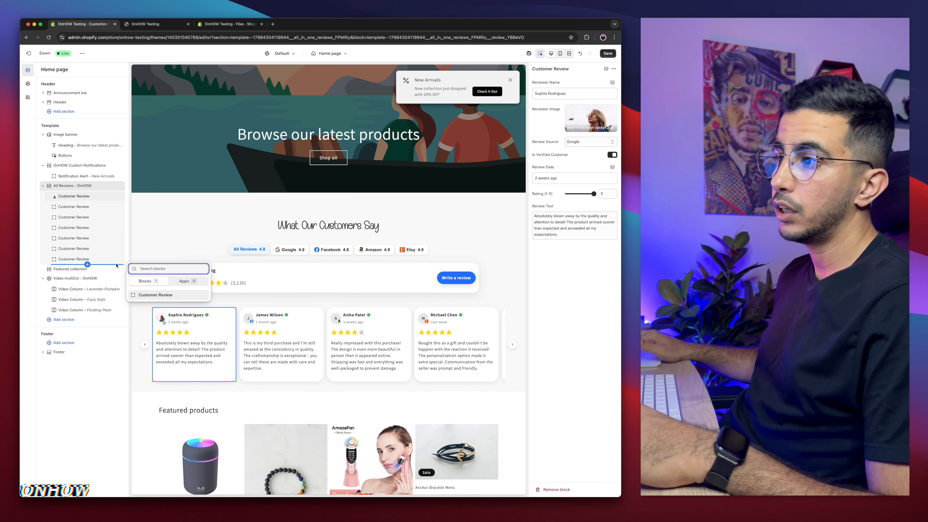
{"action": "left_click", "coordinate": [148, 295]}
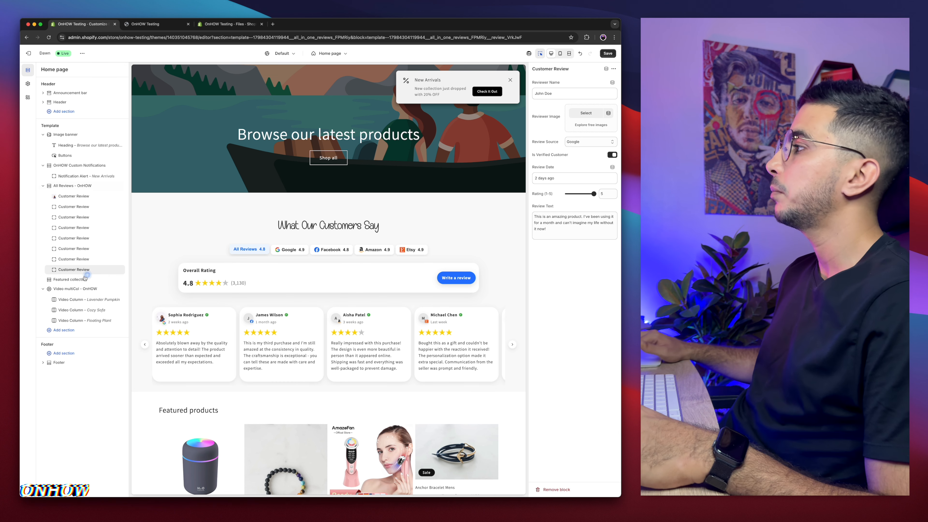
Step: Examine the new review block's reviewer name, image picker and review source fields
{"action": "triple_click", "coordinate": [560, 93]}
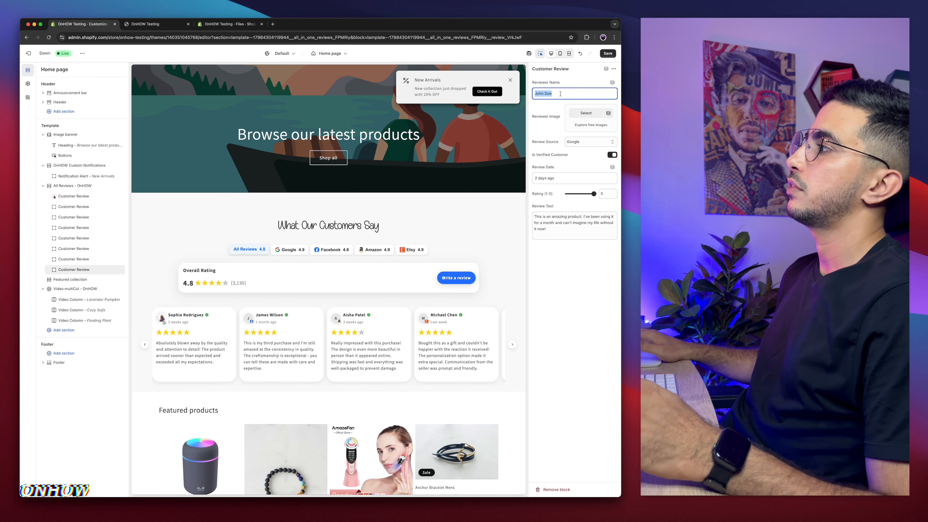
{"action": "left_click", "coordinate": [586, 113]}
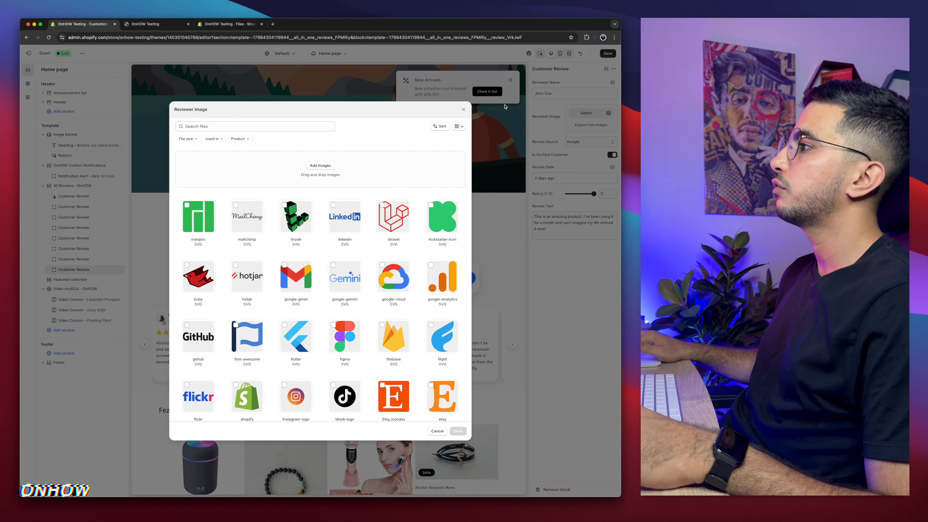
{"action": "left_click", "coordinate": [462, 108]}
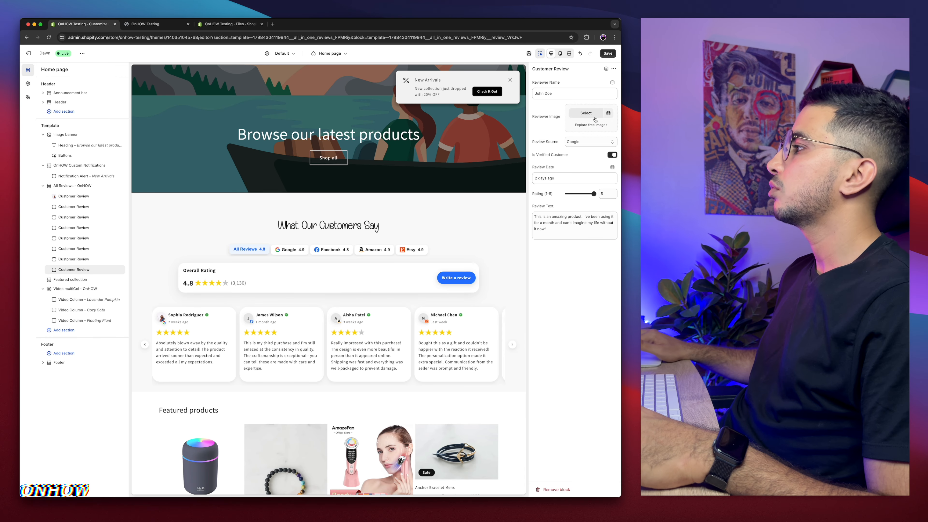
{"action": "left_click", "coordinate": [580, 141]}
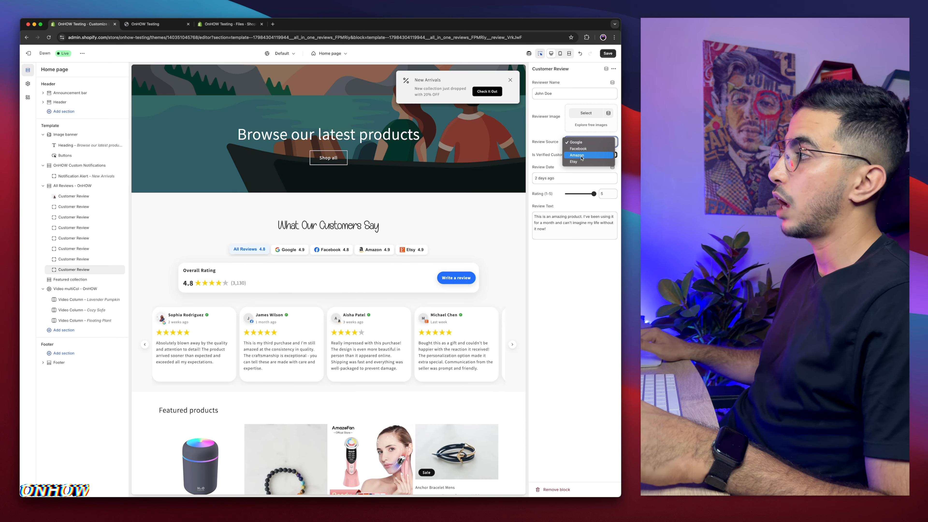
{"action": "left_click", "coordinate": [589, 171]}
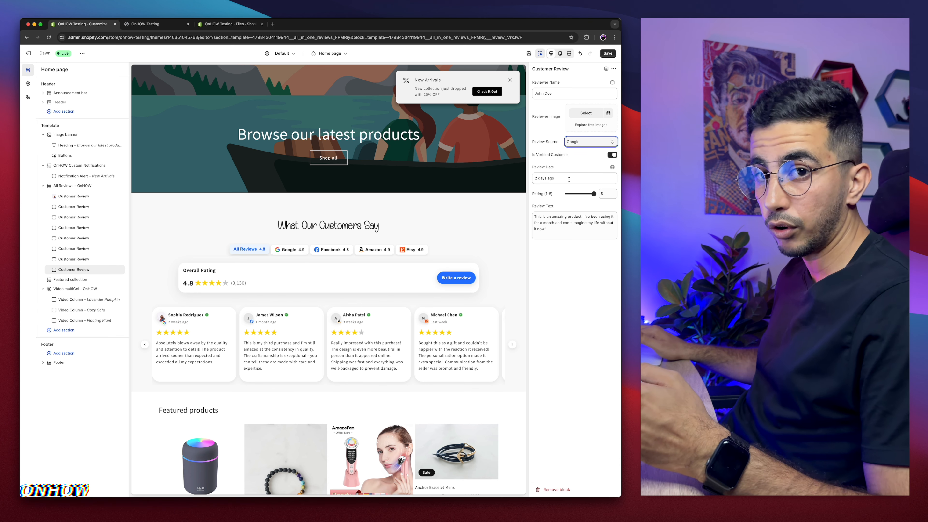
{"action": "scroll", "coordinate": [194, 172], "scroll_direction": "down", "scroll_amount": 2}
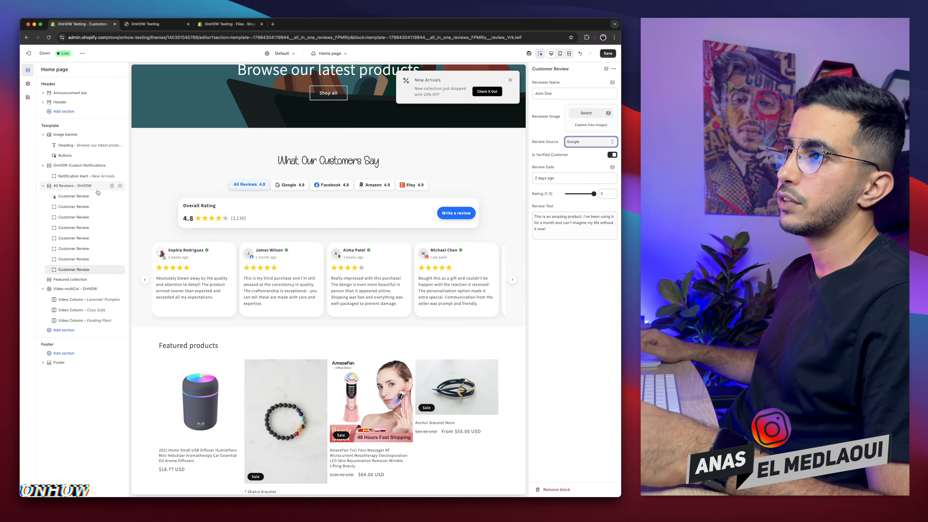
Step: Set the reviews section background color to white #FFFFFF and save the theme
{"action": "left_click", "coordinate": [78, 185]}
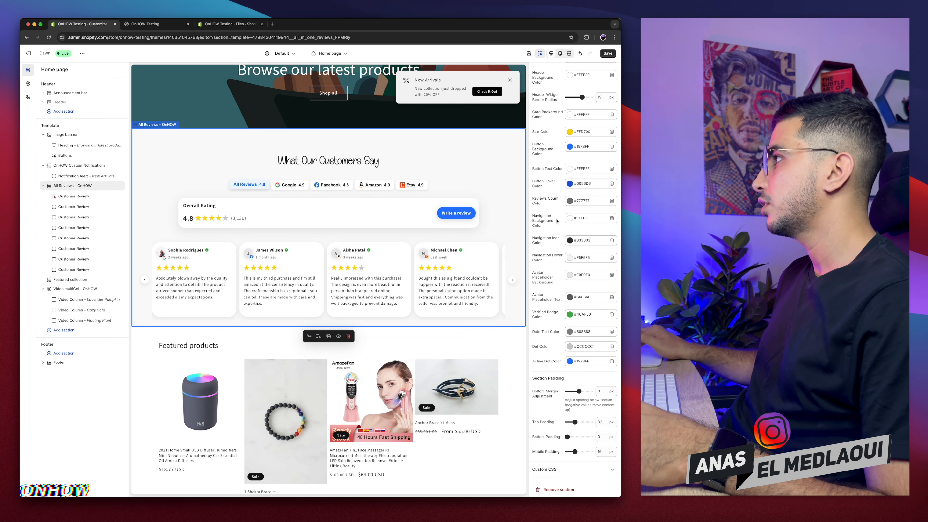
{"action": "scroll", "coordinate": [556, 219], "scroll_direction": "down", "scroll_amount": 5}
{"action": "scroll", "coordinate": [556, 220], "scroll_direction": "up", "scroll_amount": 2}
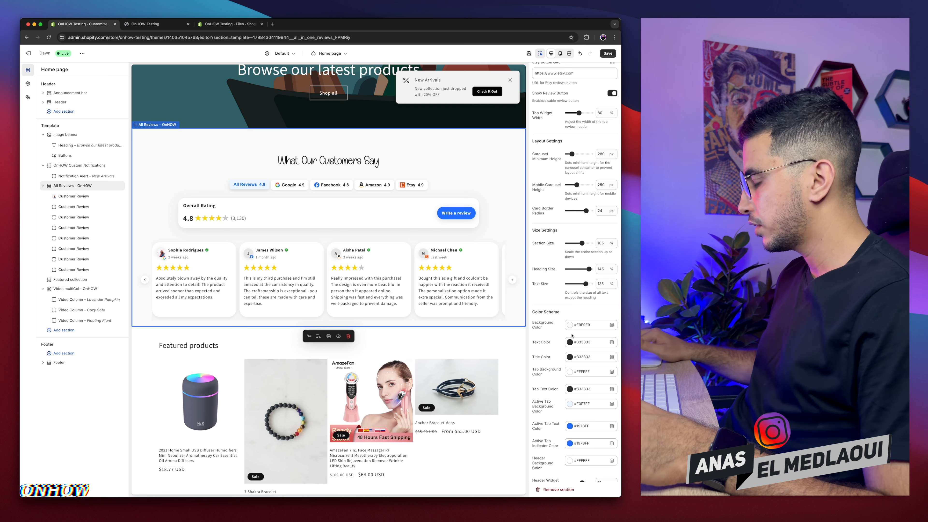
{"action": "left_click", "coordinate": [570, 325]}
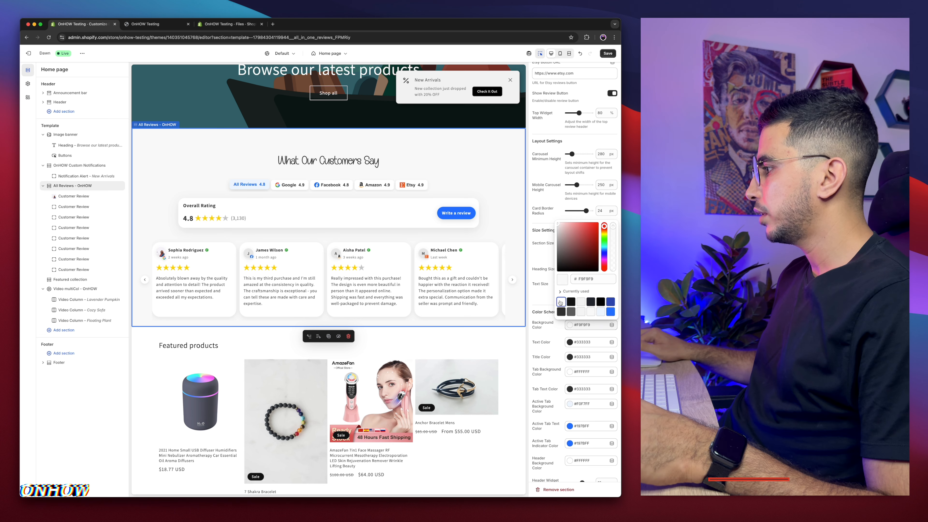
{"action": "left_click", "coordinate": [536, 334]}
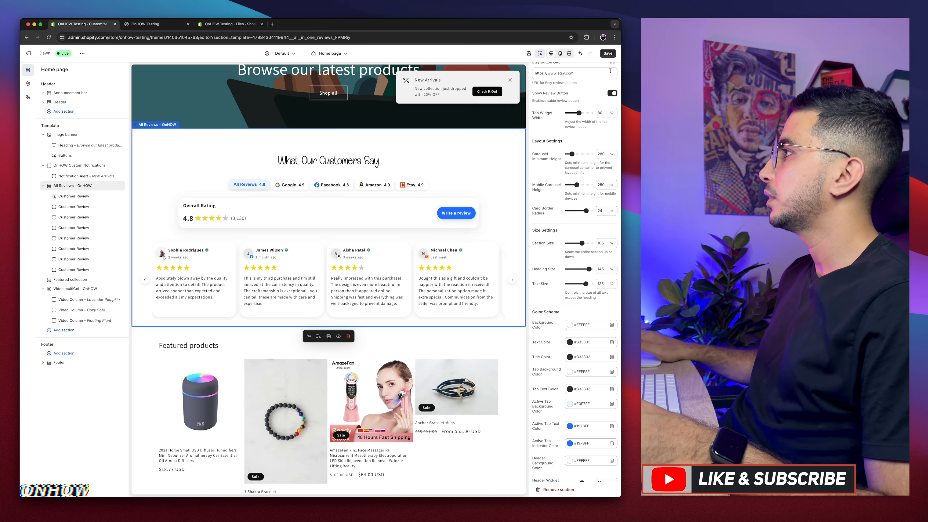
{"action": "left_click", "coordinate": [608, 53]}
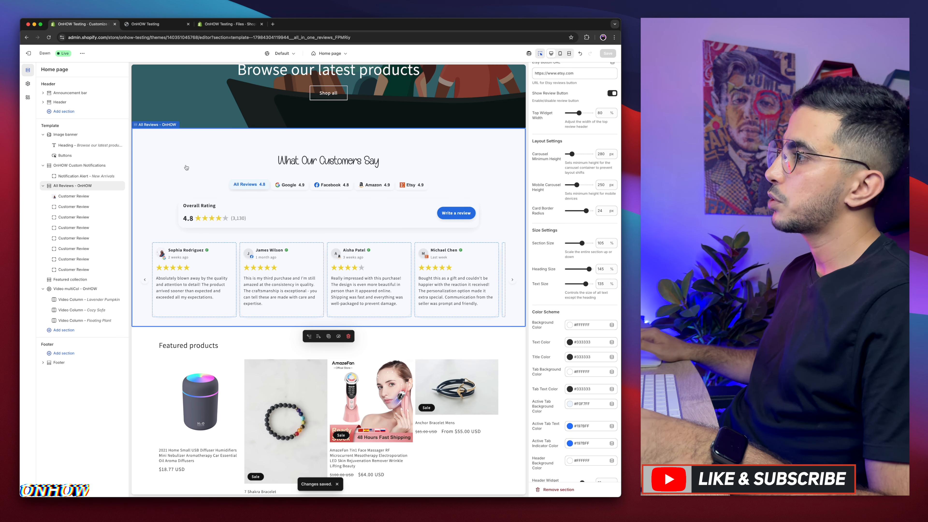